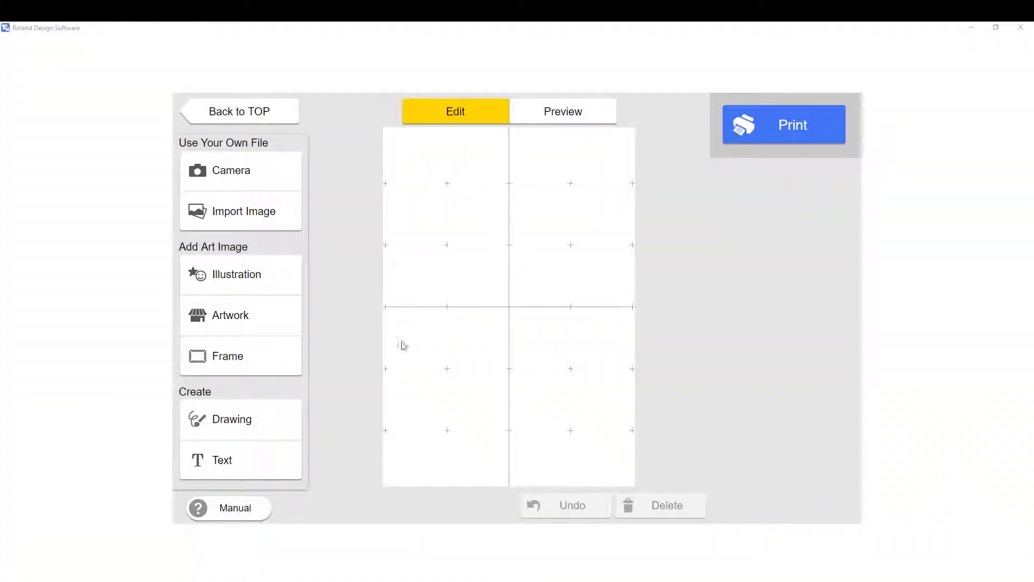
Page through the built-in artwork library to its last page.
left_click(251, 318)
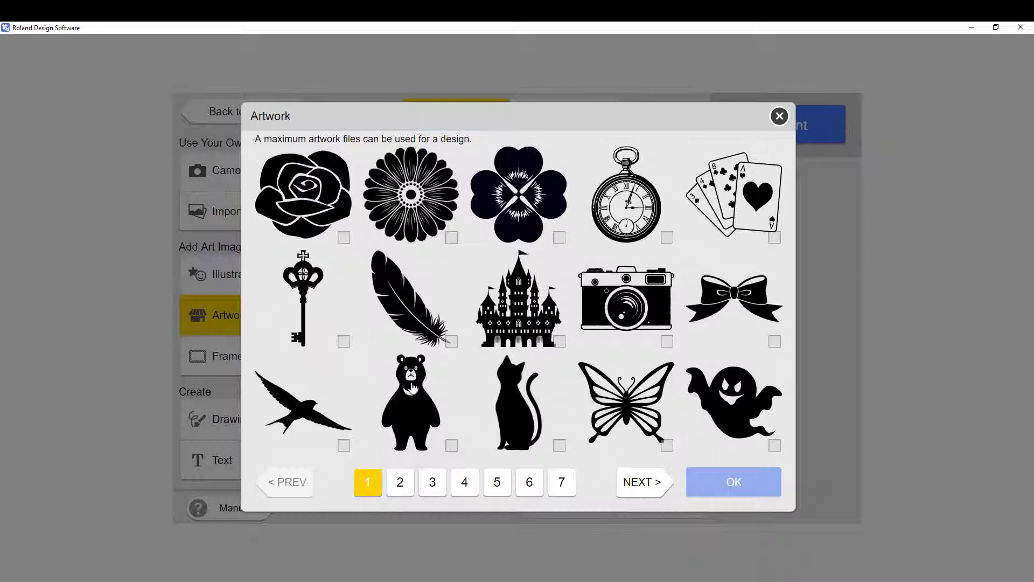
left_click(641, 483)
left_click(641, 484)
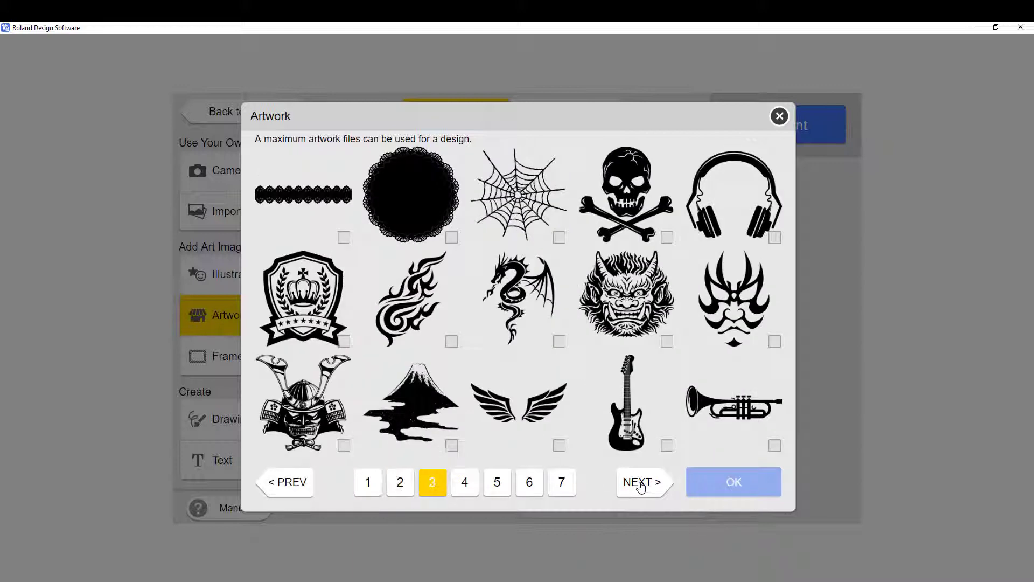
left_click(640, 483)
left_click(641, 483)
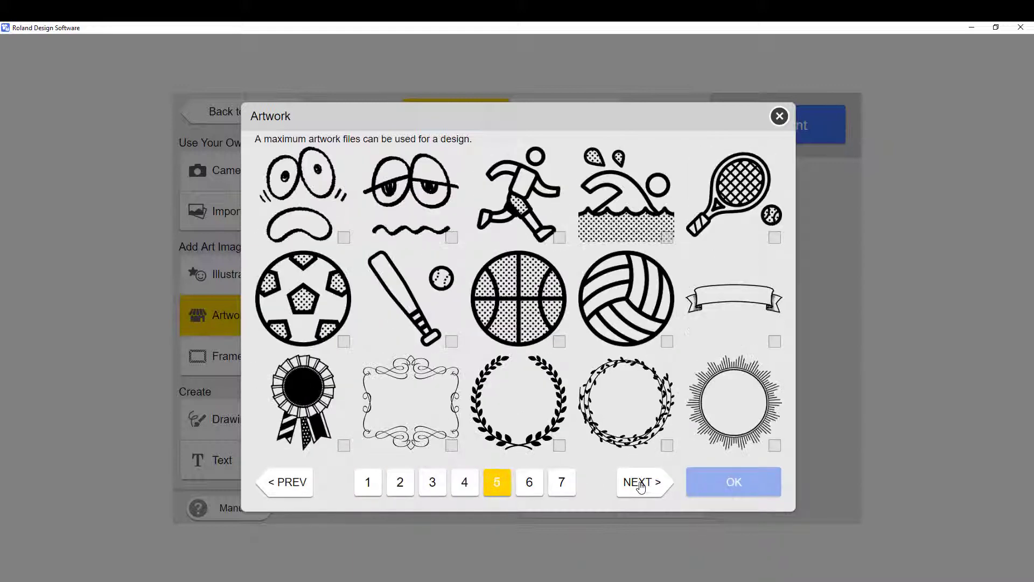
left_click(640, 483)
left_click(640, 483)
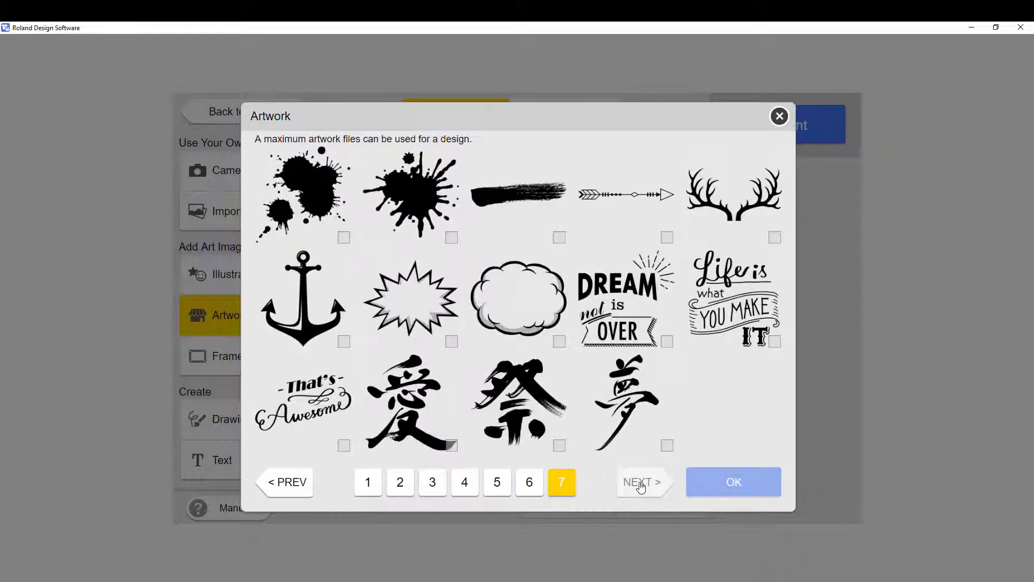
Close the artwork library without adding anything and view the Turtle JPG's details on the Desktop.
left_click(780, 116)
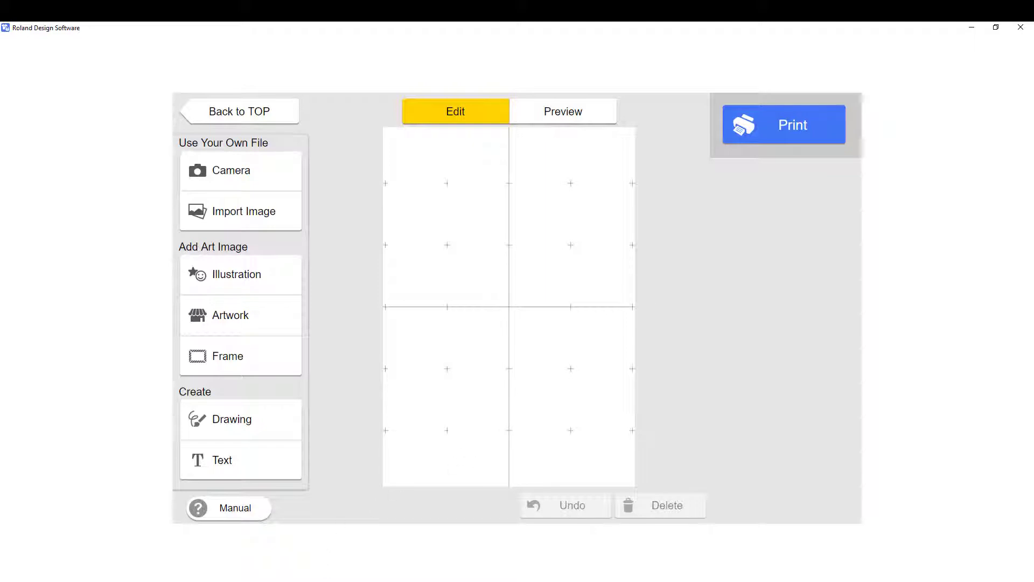
key("alt+Tab")
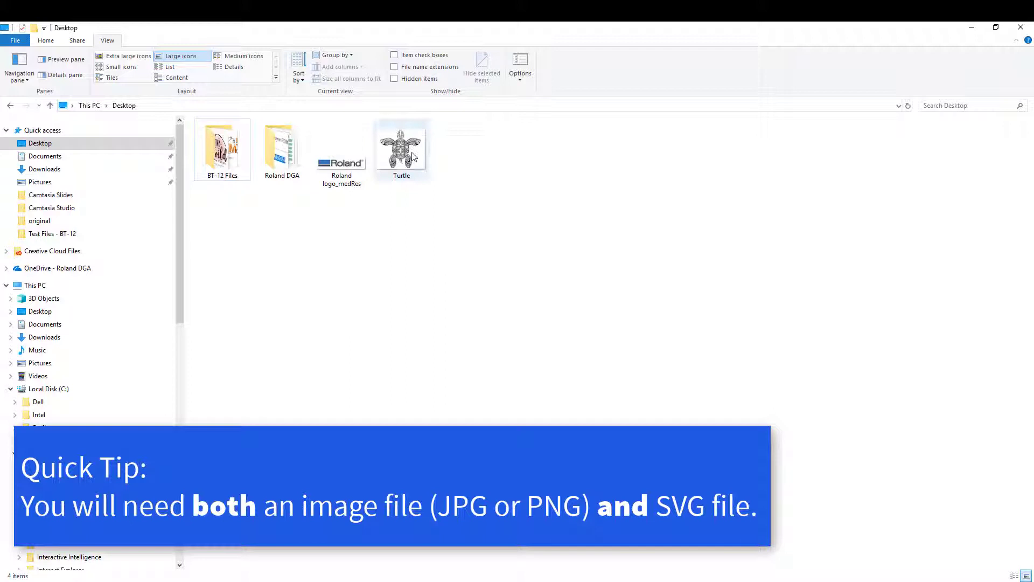
mouse_move(403, 156)
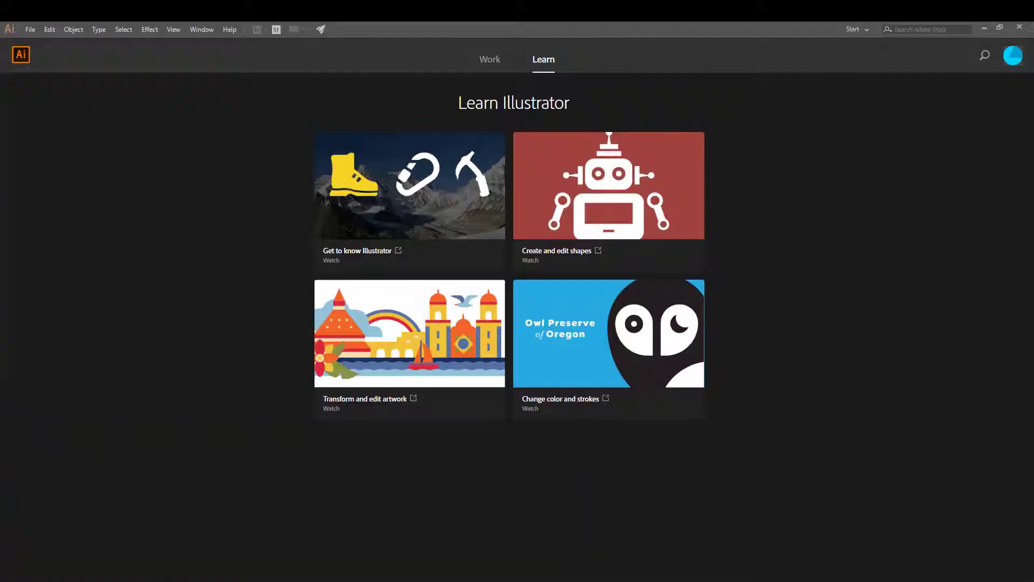
Create a new document named Turtle, keeping the 100 px × 100 px size.
left_click(28, 30)
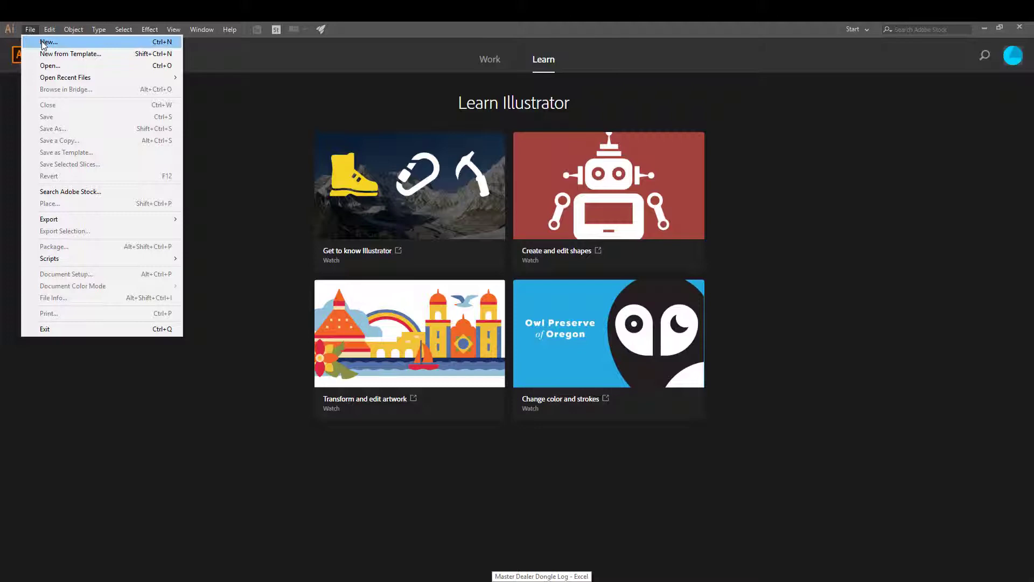
left_click(43, 43)
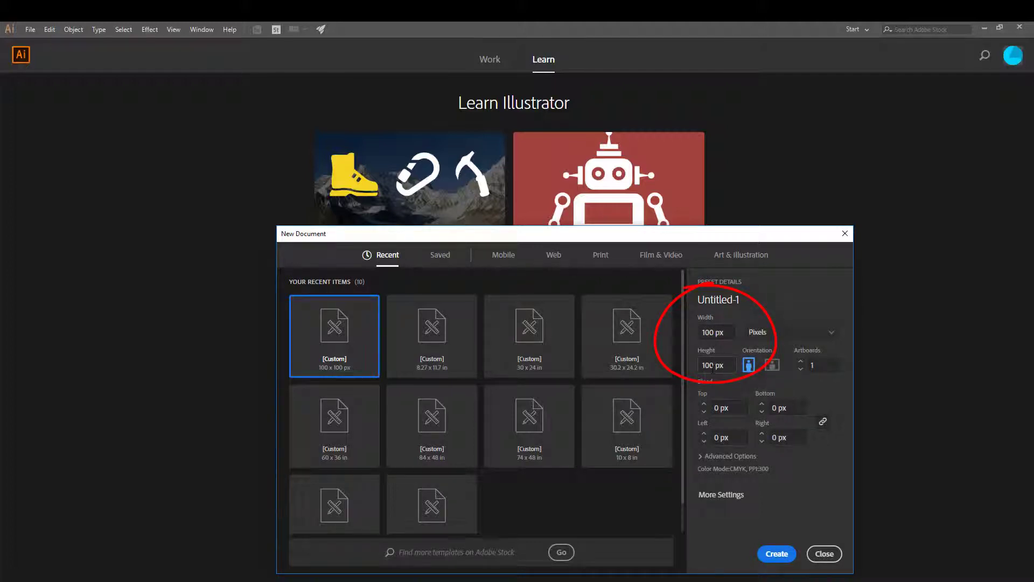
left_click(757, 304)
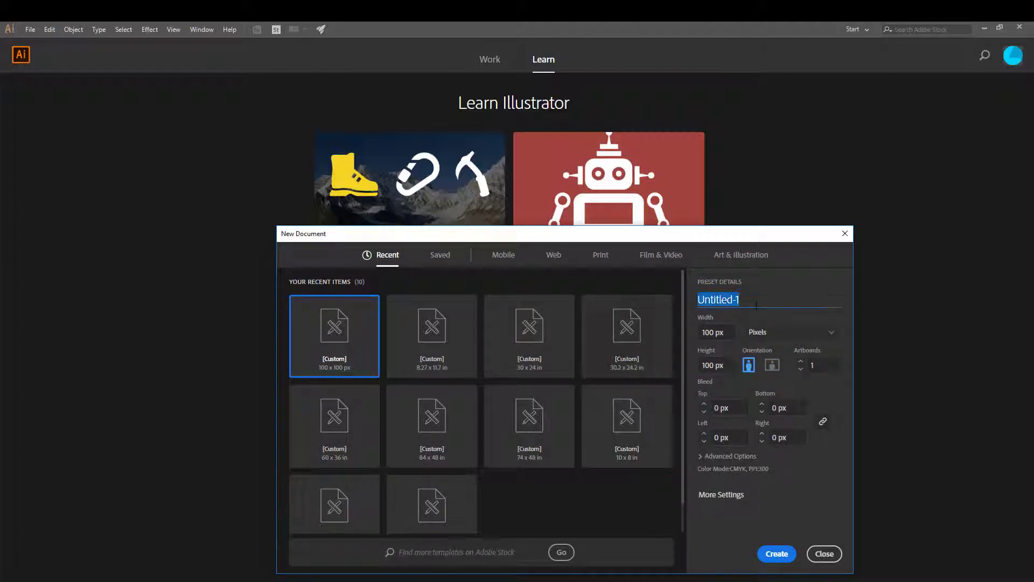
type("Turtle")
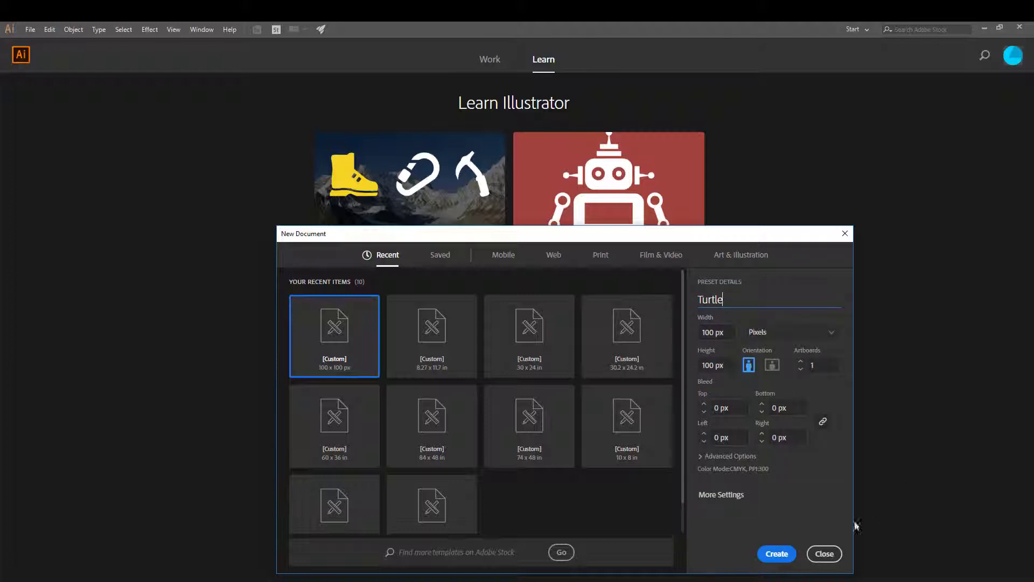
left_click(771, 556)
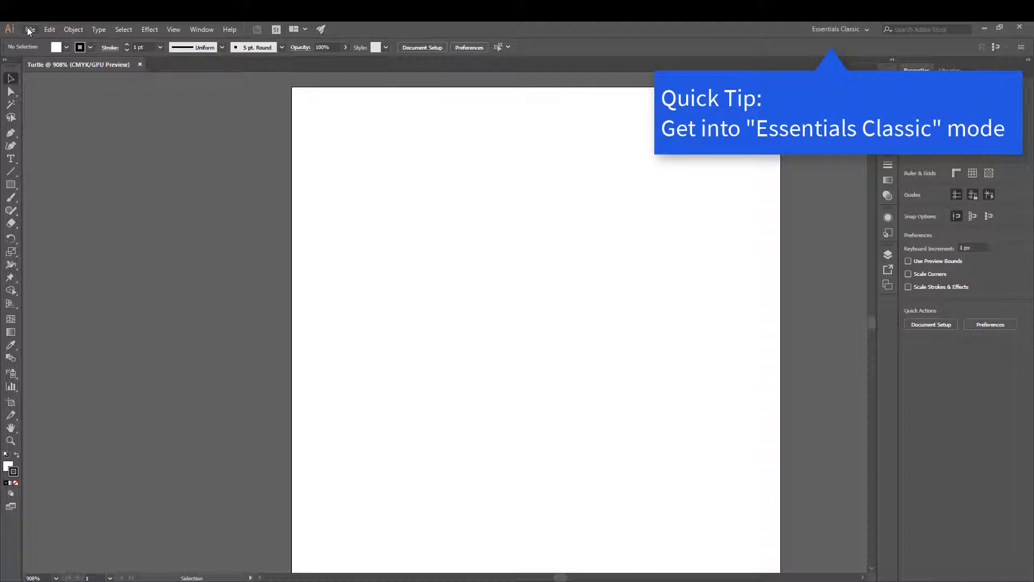
Place the Turtle image onto the artboard.
left_click(28, 28)
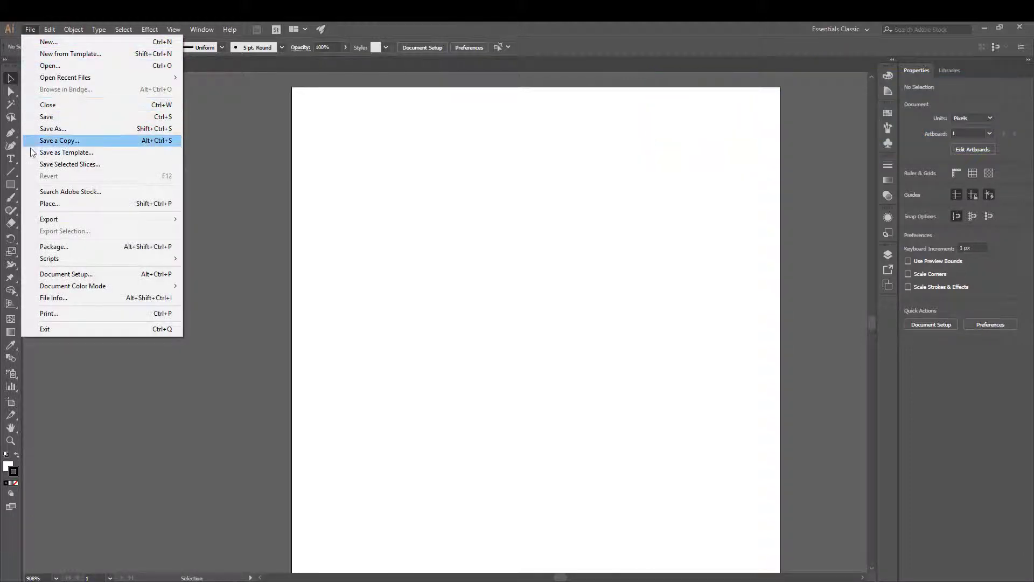
left_click(49, 203)
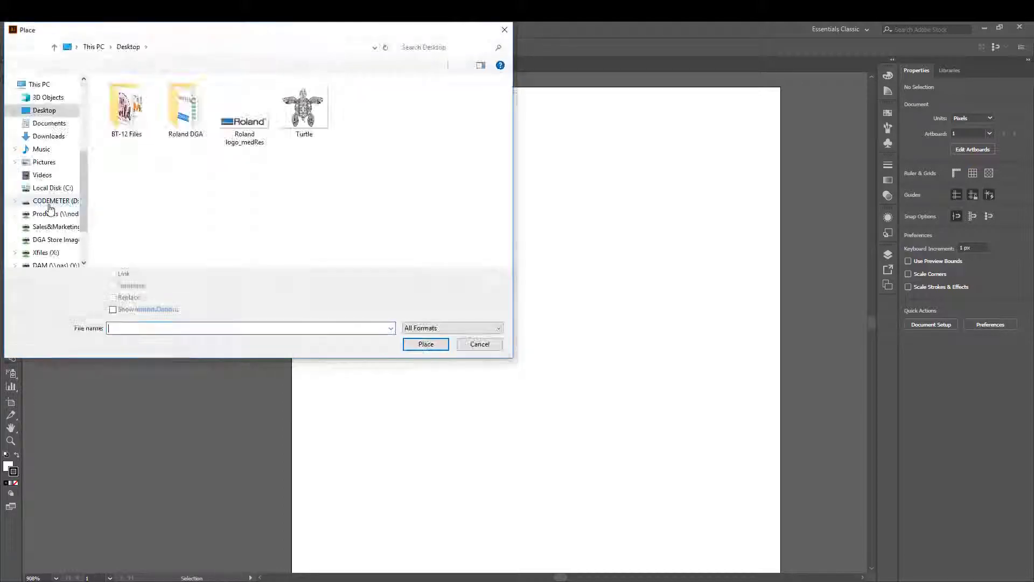
left_click(308, 112)
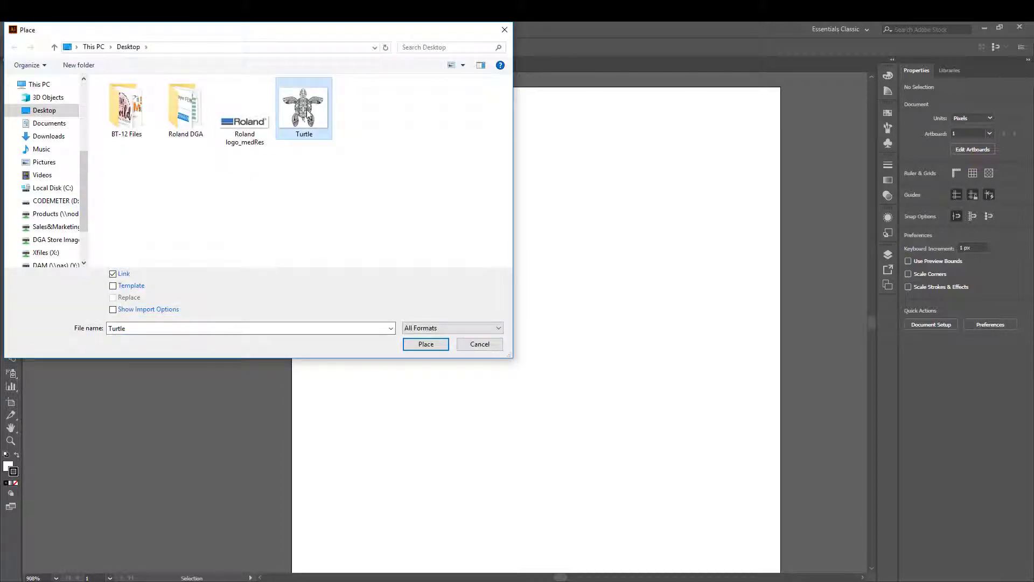
left_click(426, 344)
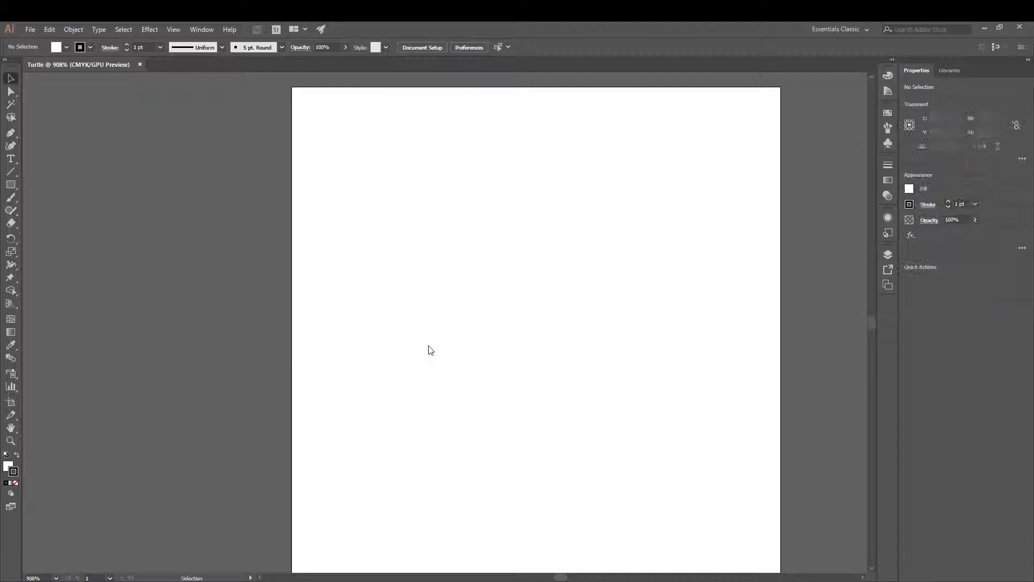
left_click(431, 161)
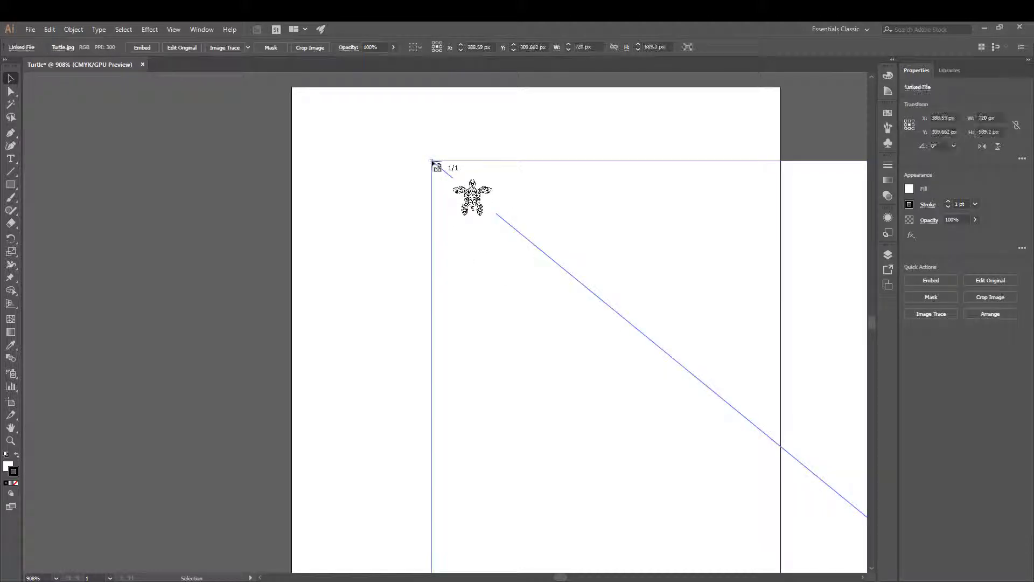
Fit the artboard to the placed artwork bounds and zoom out to see the whole turtle.
left_click(80, 28)
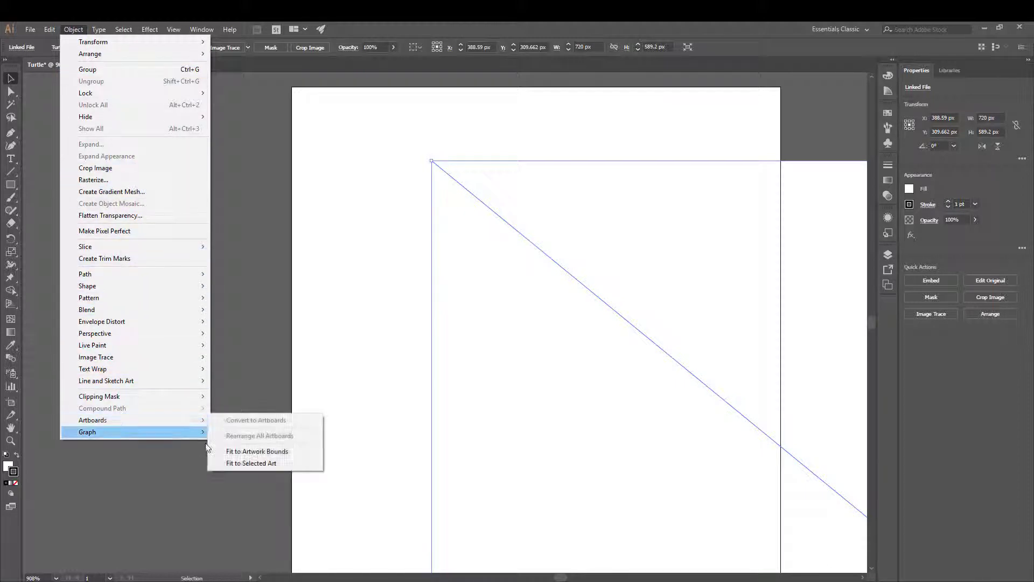
left_click(221, 451)
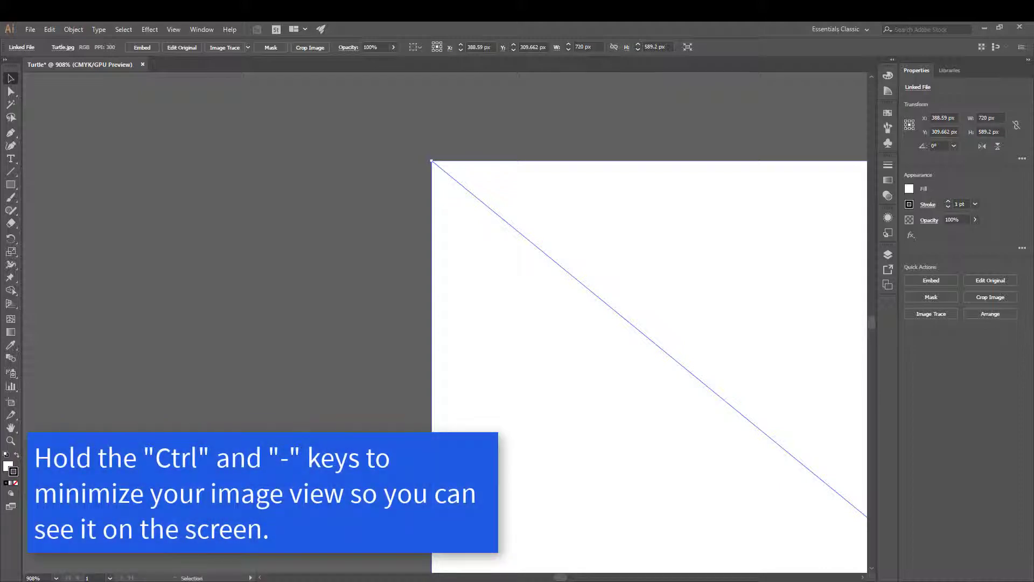
key("ctrl+minus")
key("ctrl+minus")
key("ctrl+minus")
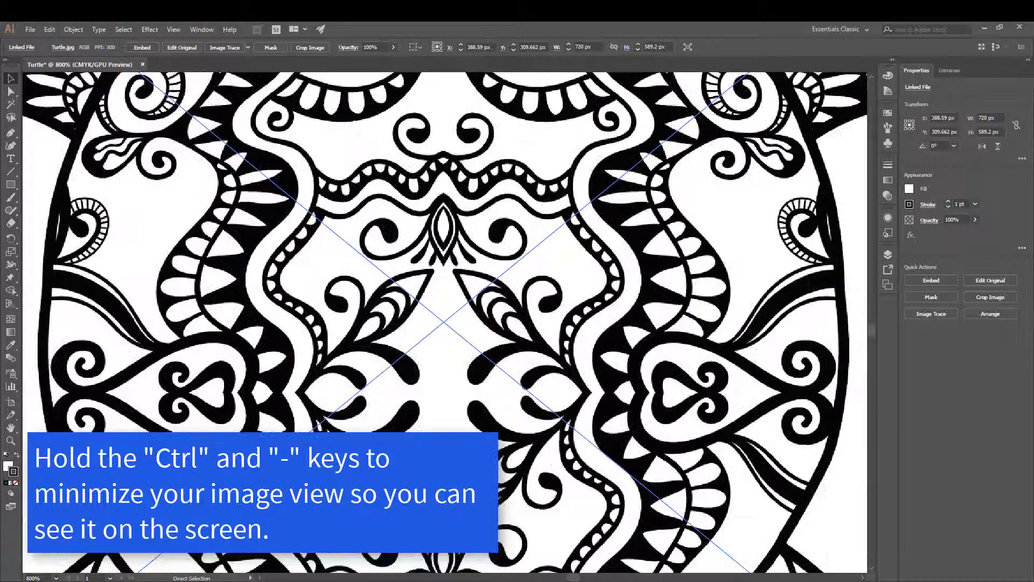
key("ctrl+minus")
key("ctrl+minus")
key("ctrl+minus")
key("ctrl+minus")
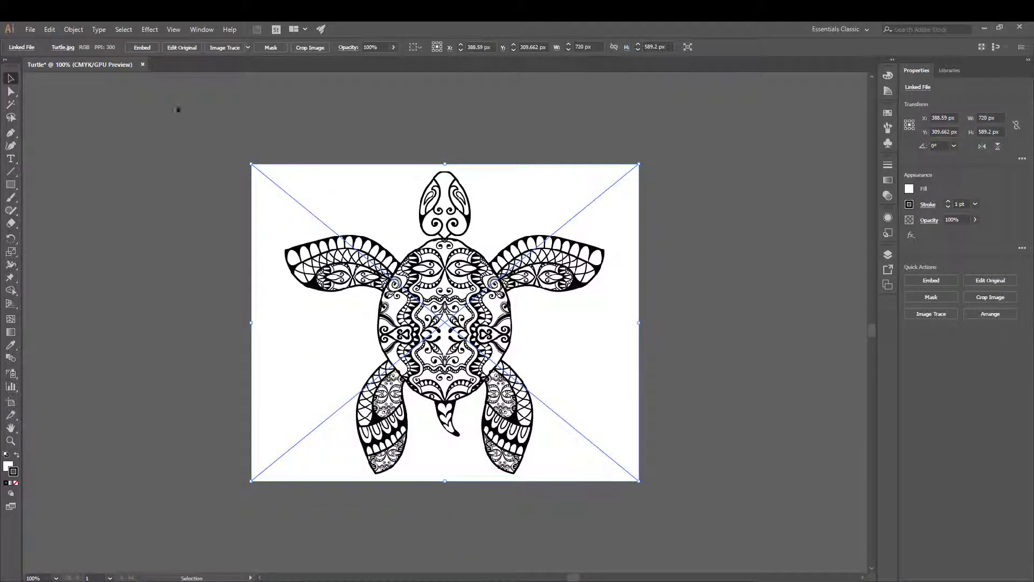
Apply Image Trace > Make to the turtle image, accepting the slow-tracing warning.
left_click(73, 30)
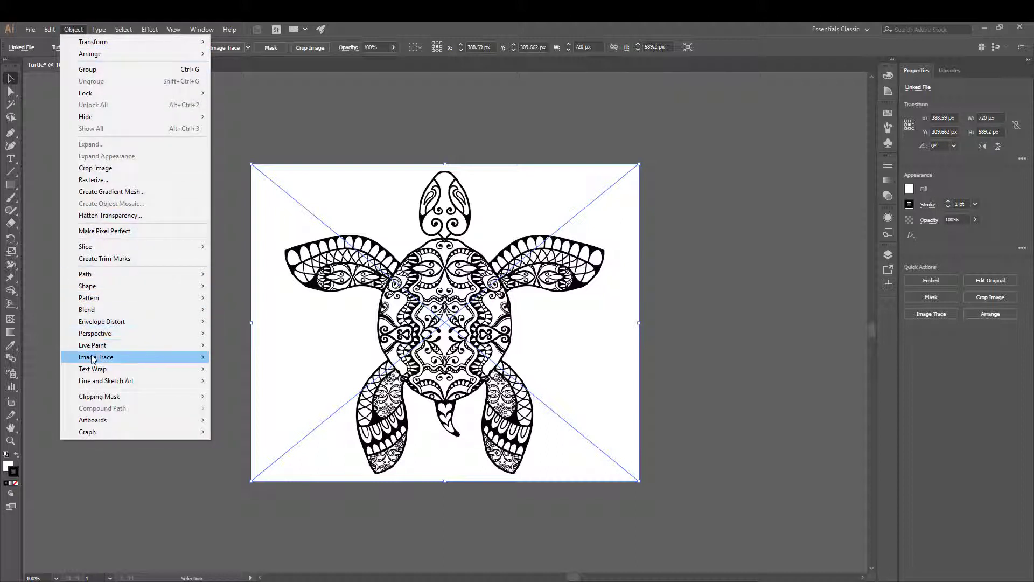
mouse_move(93, 360)
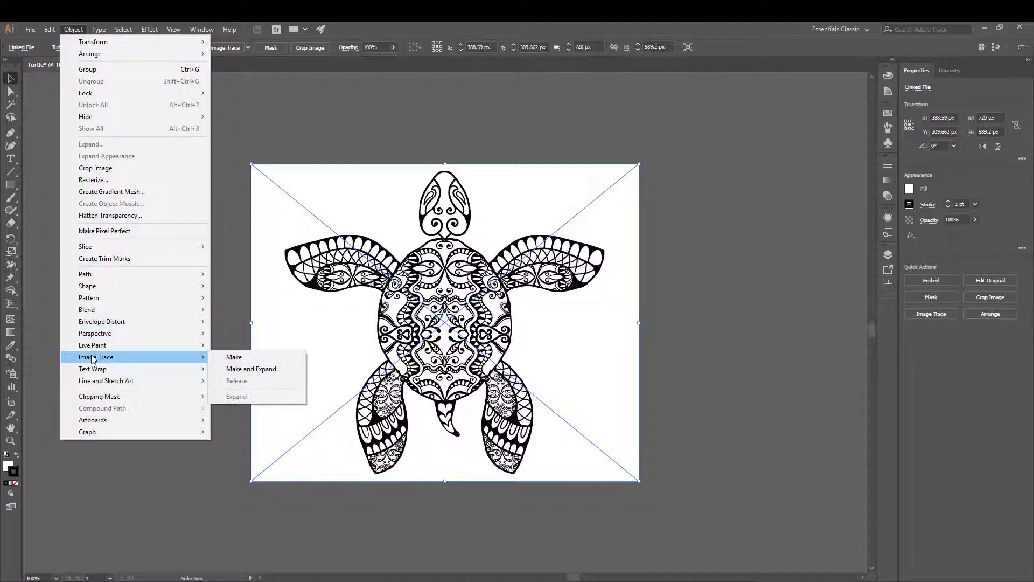
left_click(219, 359)
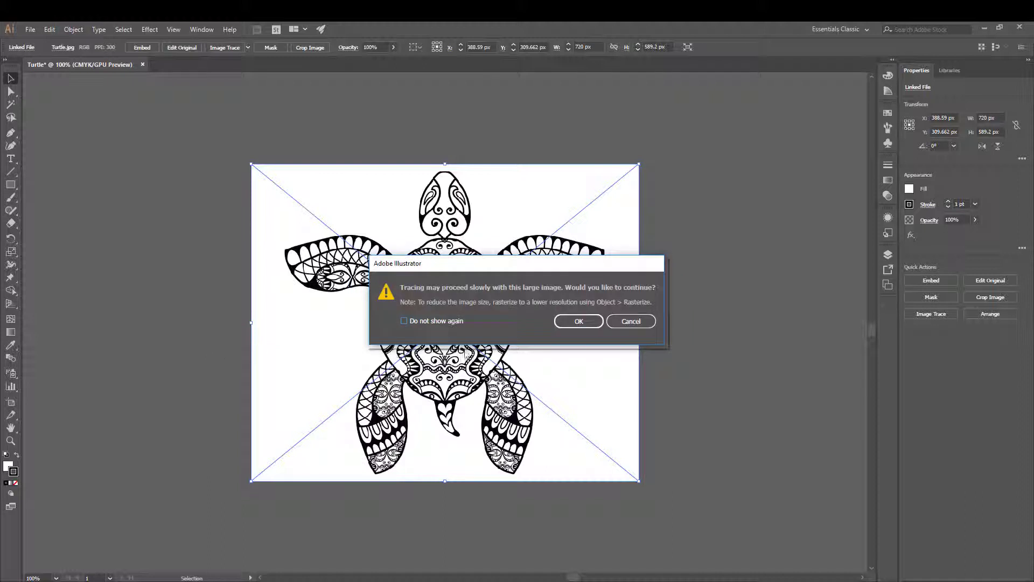
left_click(575, 322)
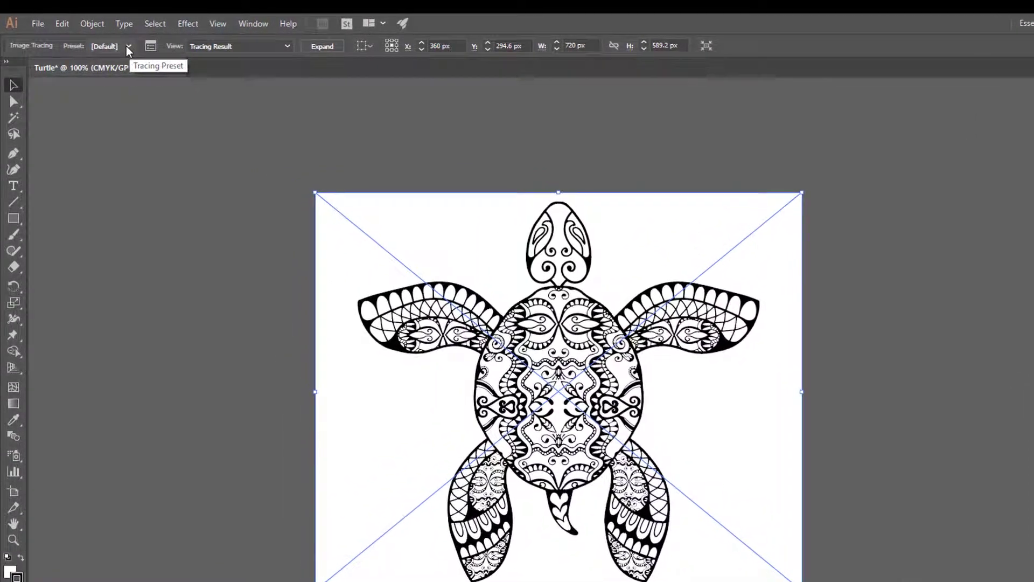
Change the tracing preset to Silhouettes and expand the trace into paths.
left_click(128, 45)
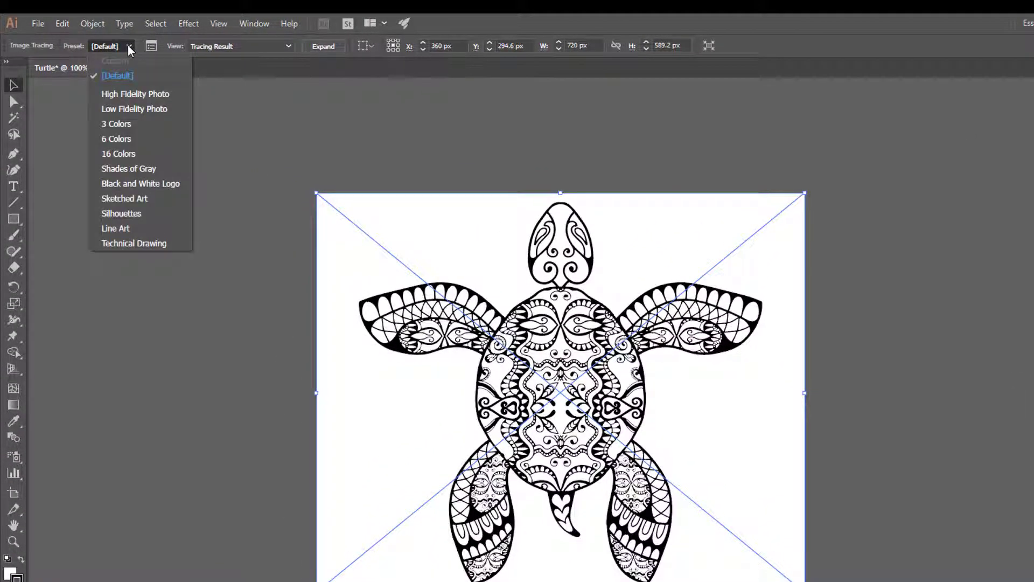
left_click(119, 212)
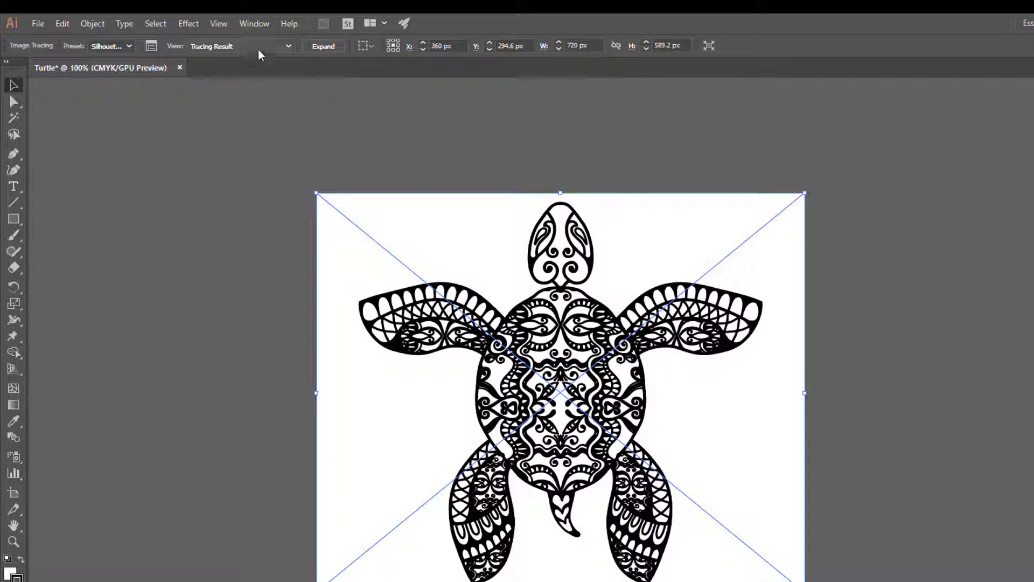
left_click(324, 46)
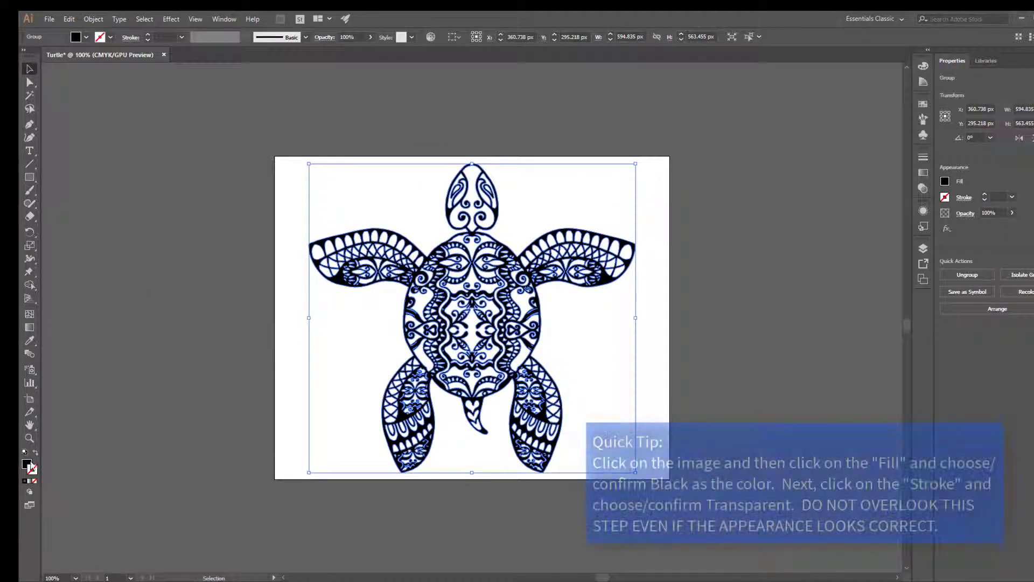
Verify the turtle group's fill is black and its stroke is None.
left_click(27, 464)
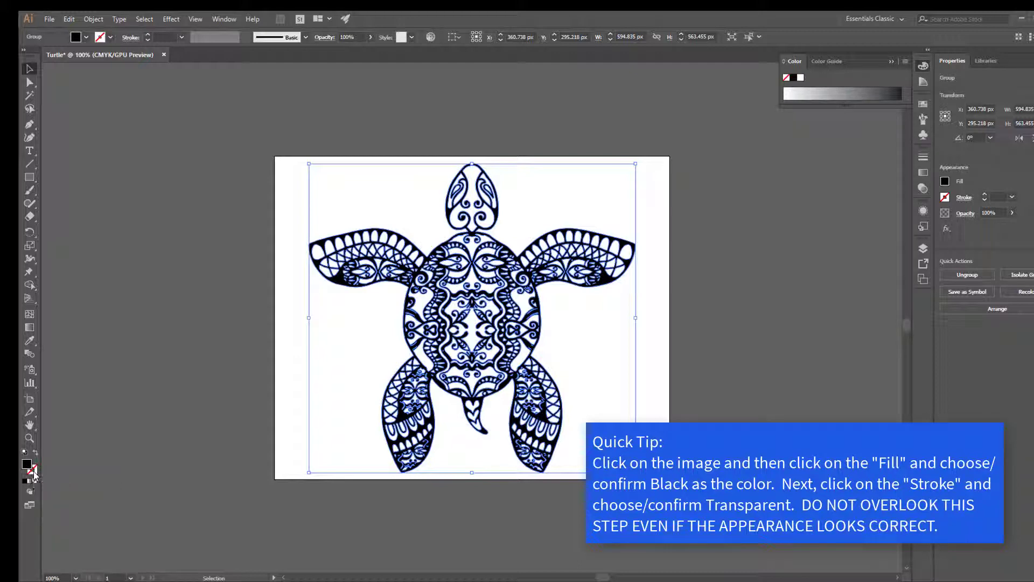
left_click(34, 472)
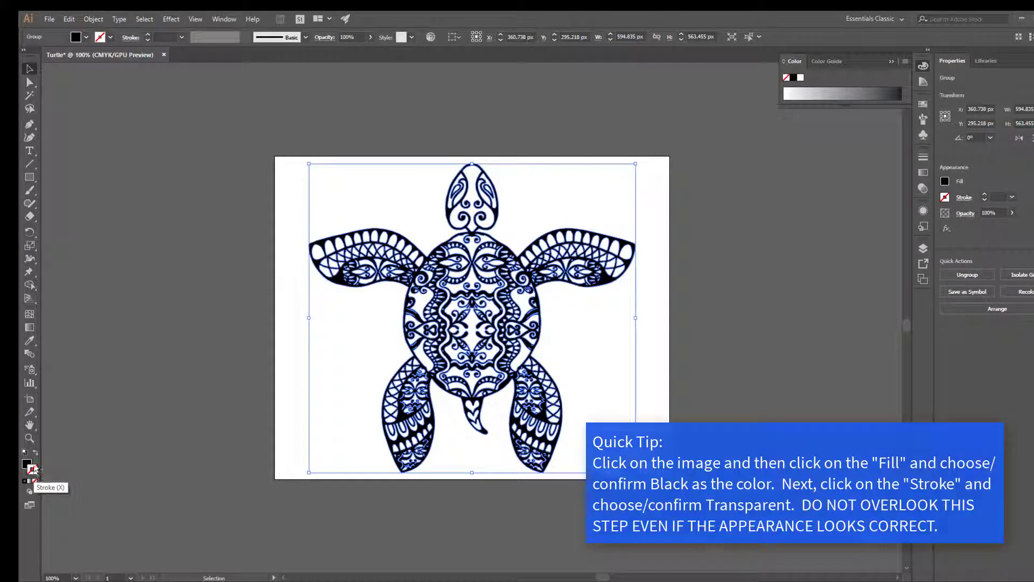
left_click(48, 21)
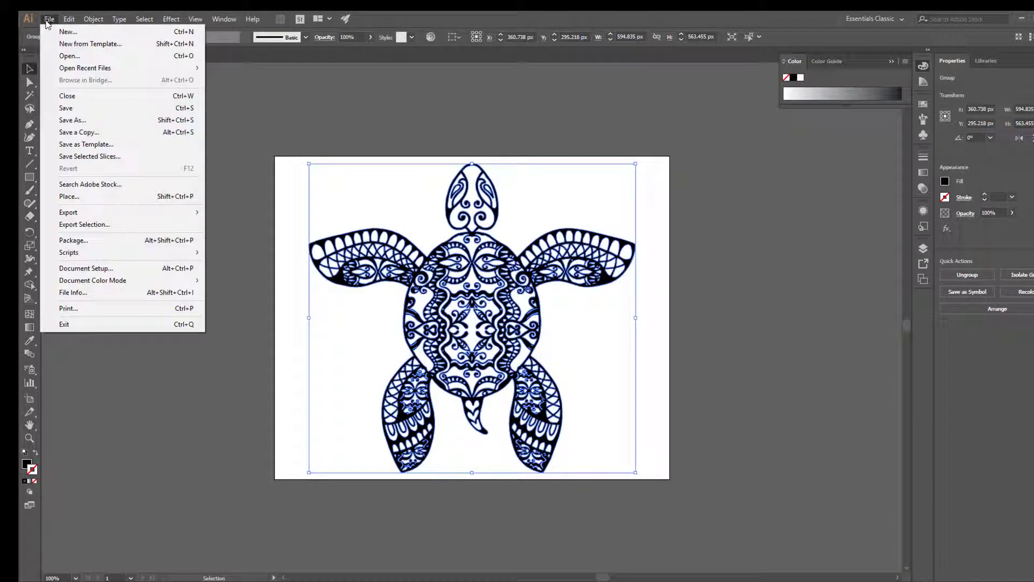
Save the artwork as Turtle.svg on the Desktop with the default SVG options.
left_click(63, 121)
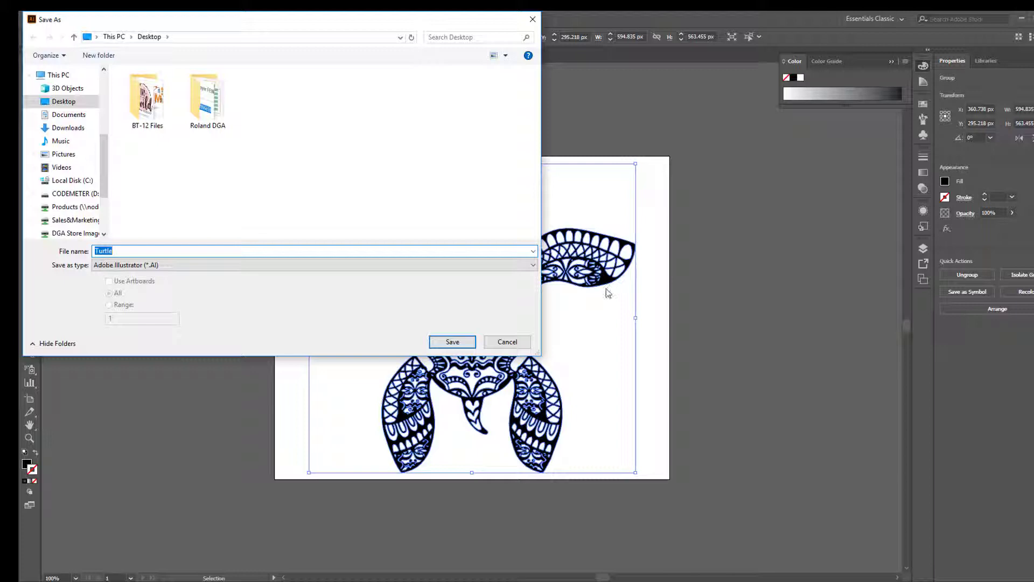
left_click(533, 265)
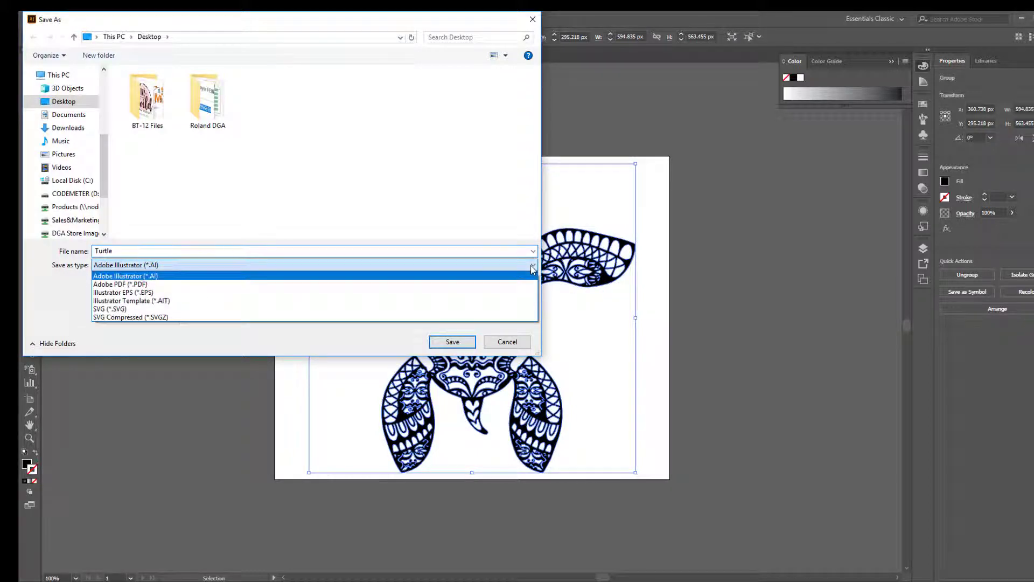
left_click(514, 309)
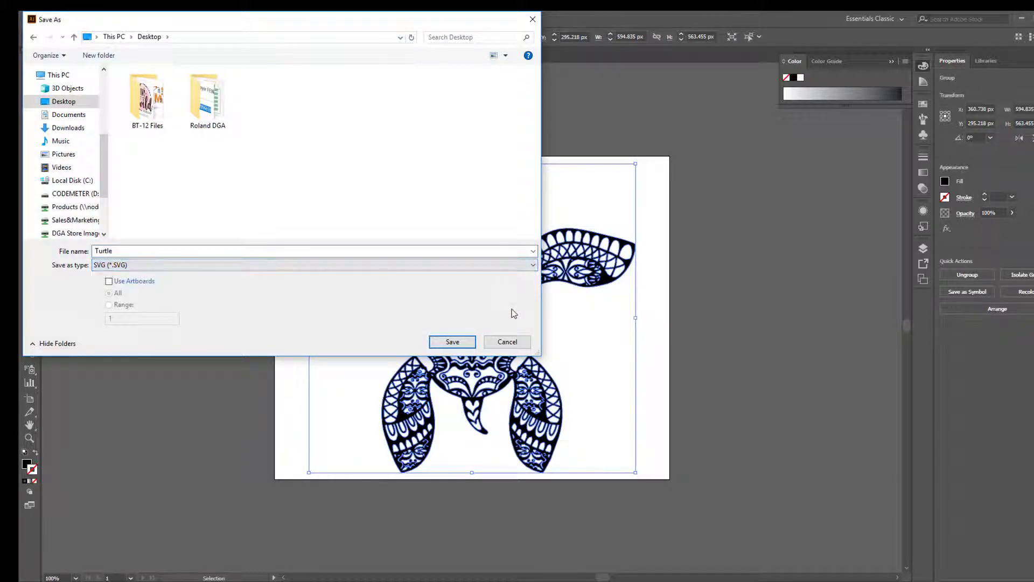
left_click(453, 342)
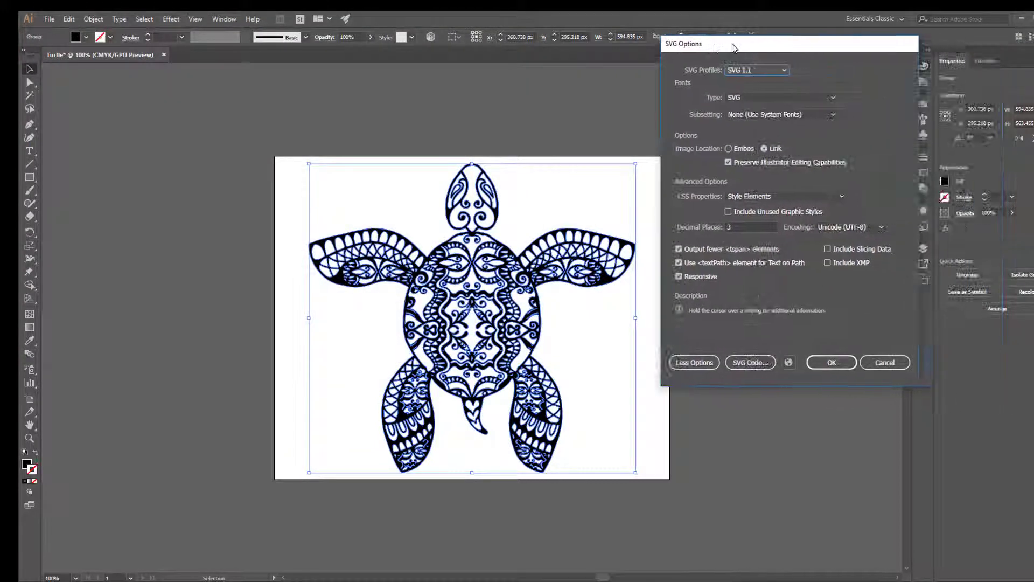
left_click(831, 362)
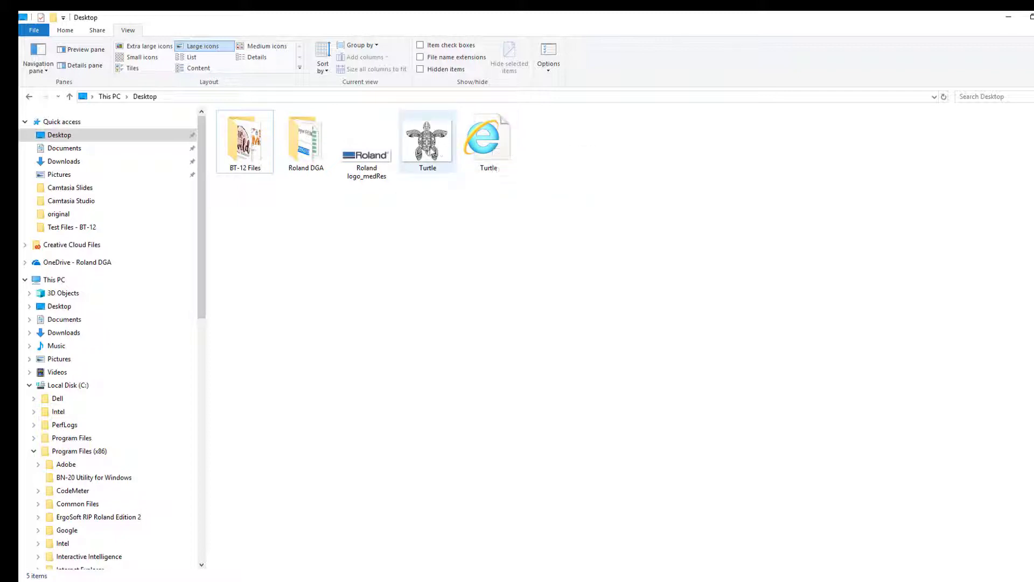
Select the Turtle JPG on the Desktop and open Program Files (x86) on the C: drive.
mouse_move(430, 152)
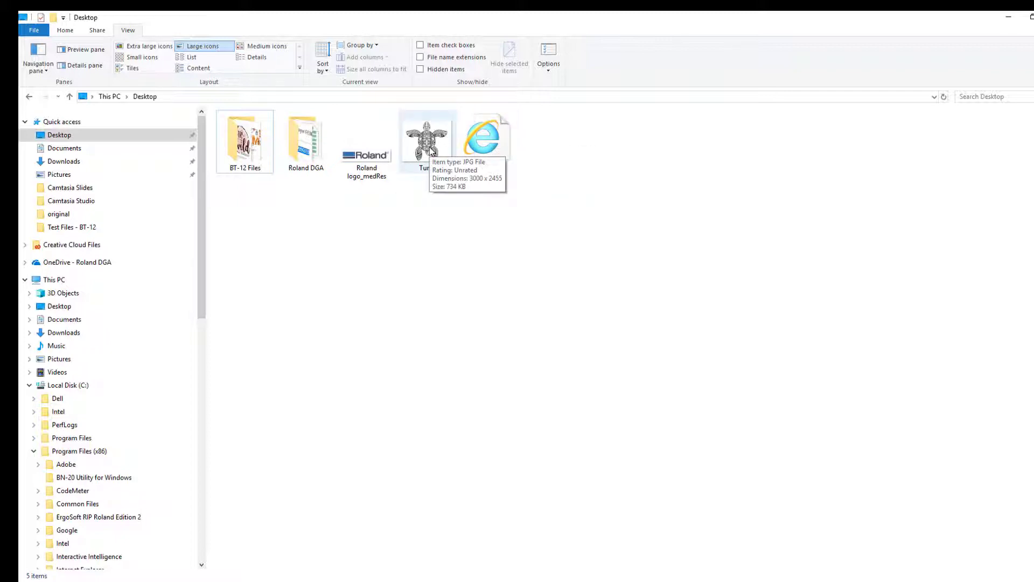
left_click(430, 153)
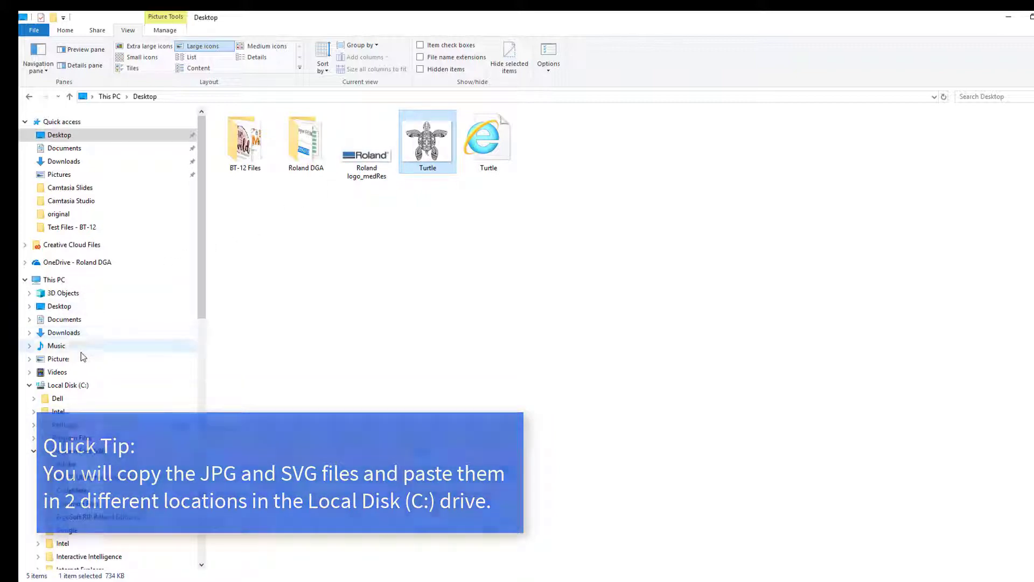
left_click(57, 385)
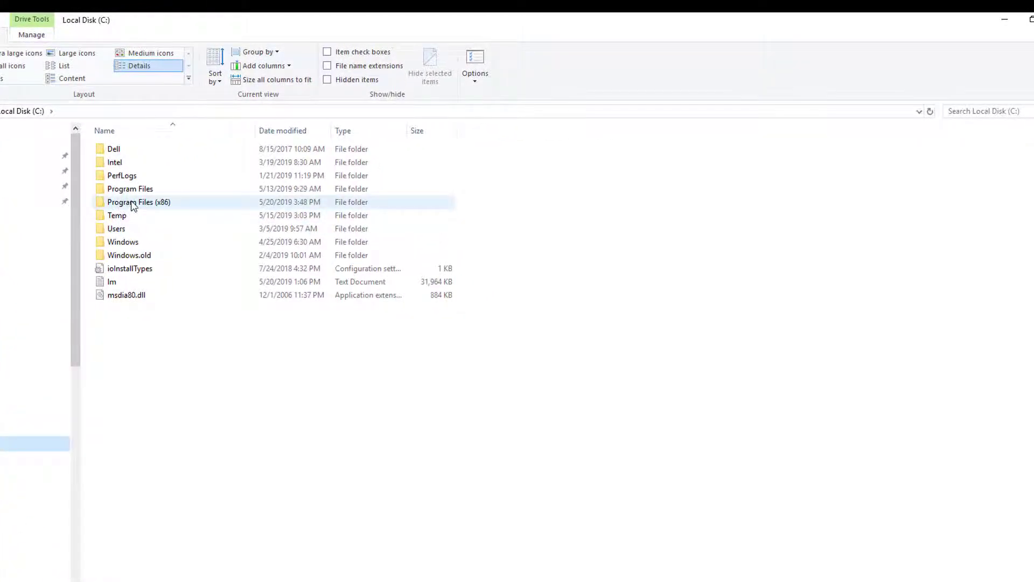
double_click(133, 203)
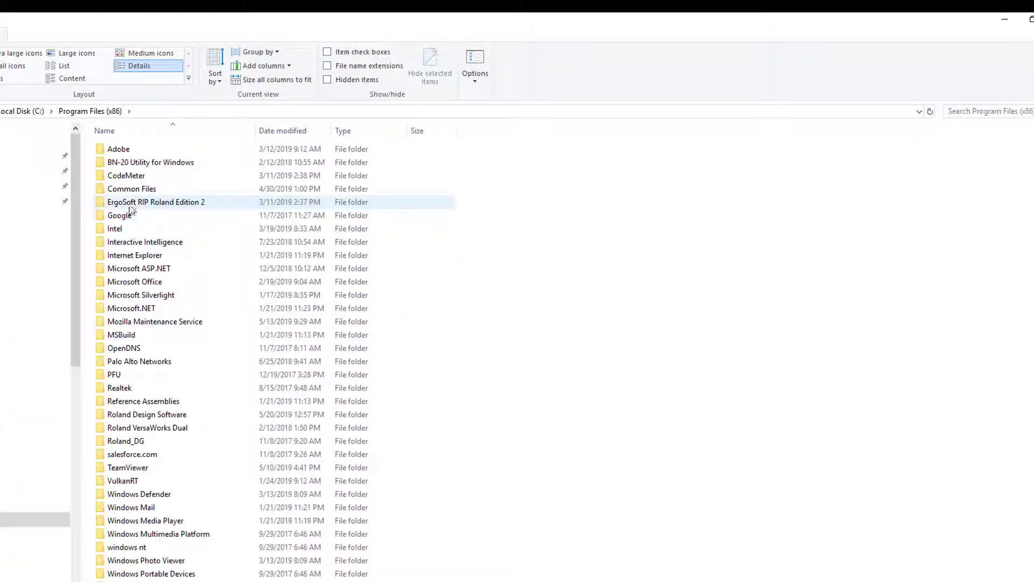
Navigate Roland Design Software > resources > app.asar.unpacked > unpacked > shopPhoto.
double_click(149, 419)
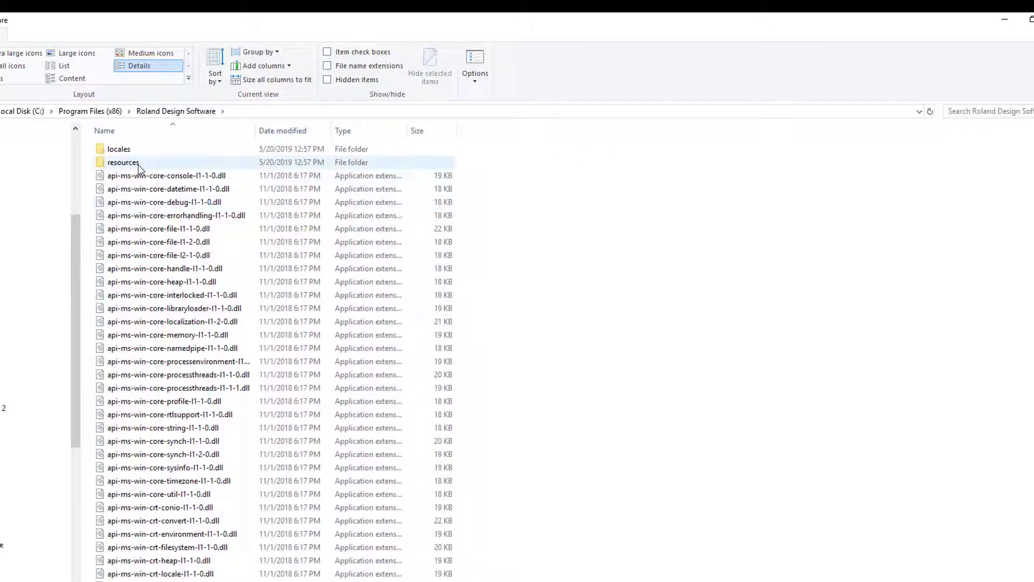
double_click(123, 162)
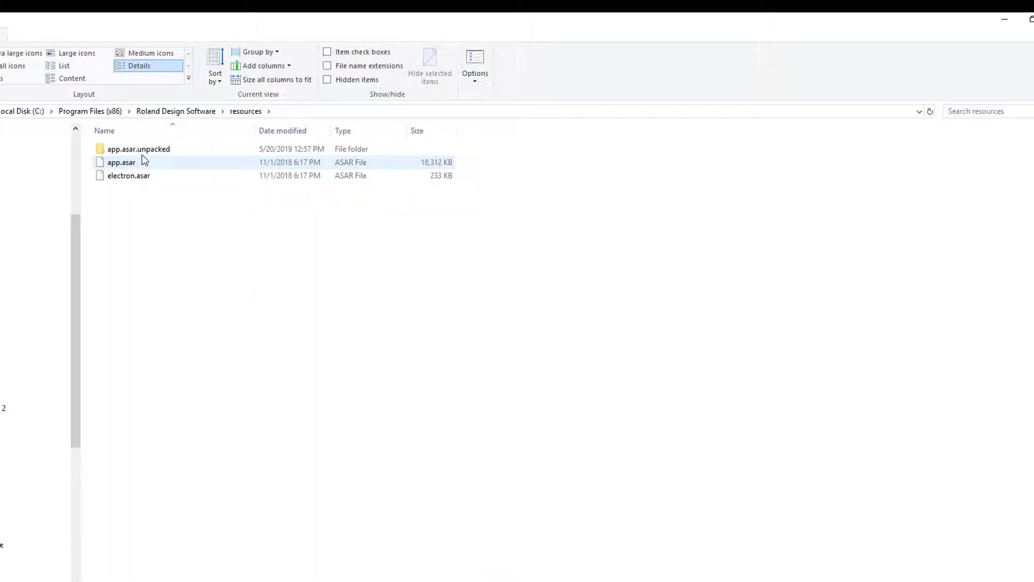
double_click(144, 155)
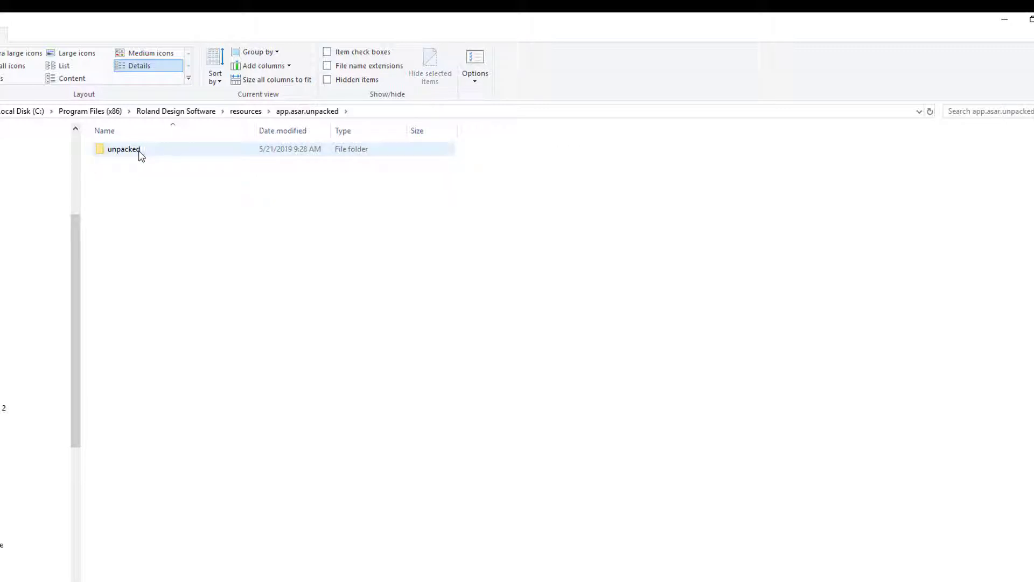
double_click(139, 155)
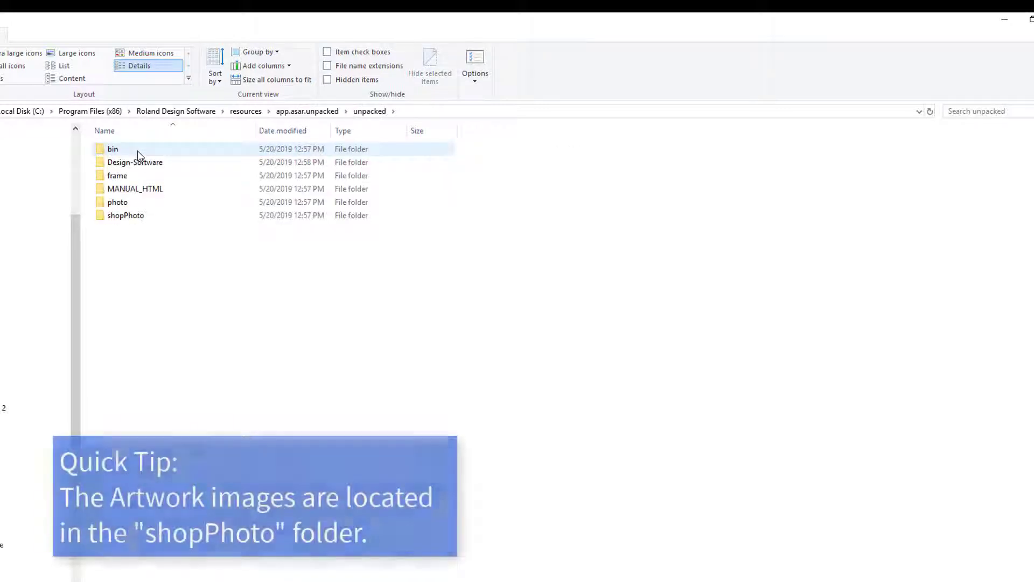
double_click(139, 215)
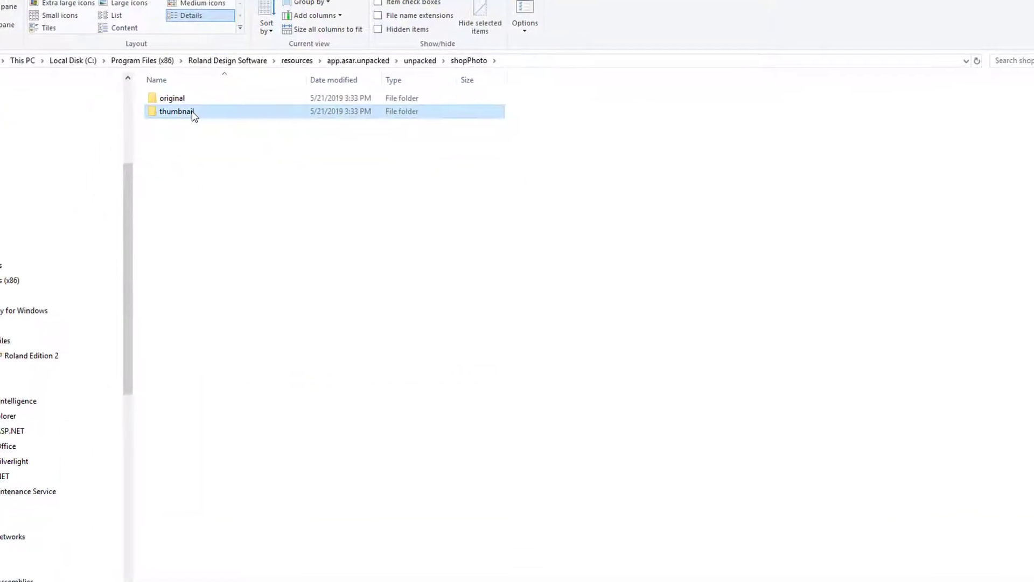
Paste the Turtle JPG into the shopPhoto thumbnail folder.
double_click(178, 122)
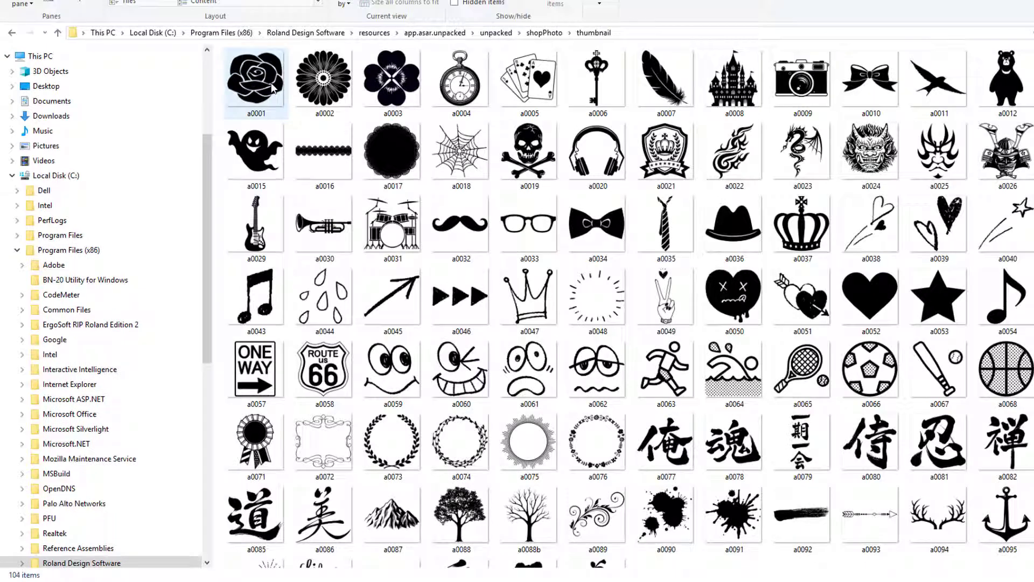
scroll(439, 272, "down", 2)
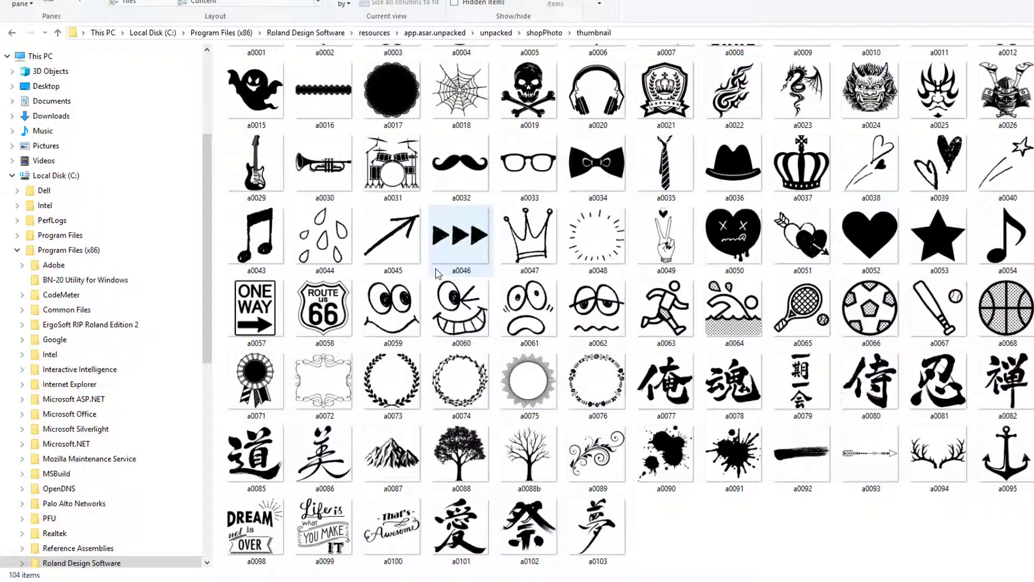
key("ctrl+v")
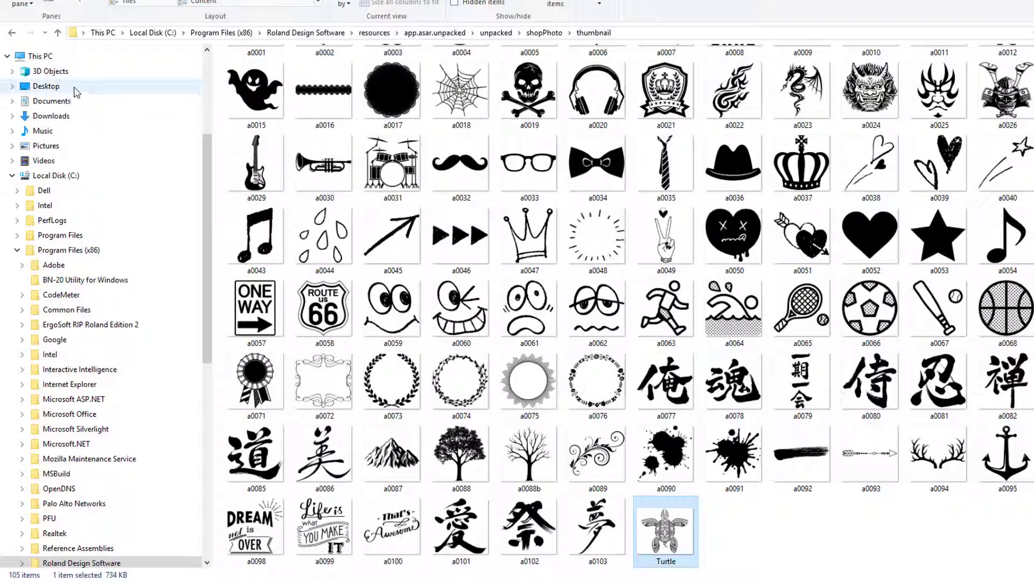
Select the Turtle SVG on the Desktop and return to the shopPhoto folder.
left_click(53, 87)
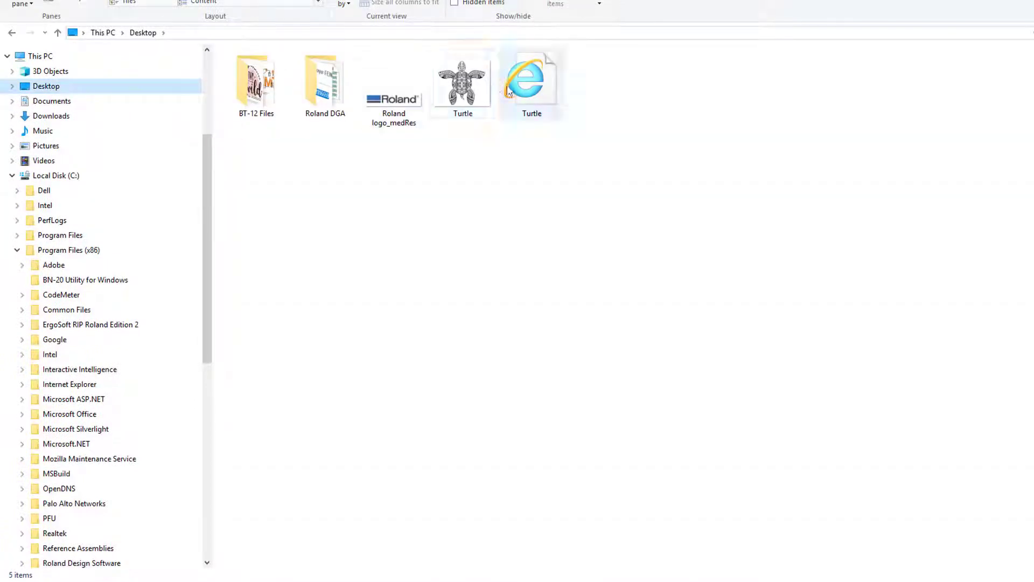
left_click(533, 94)
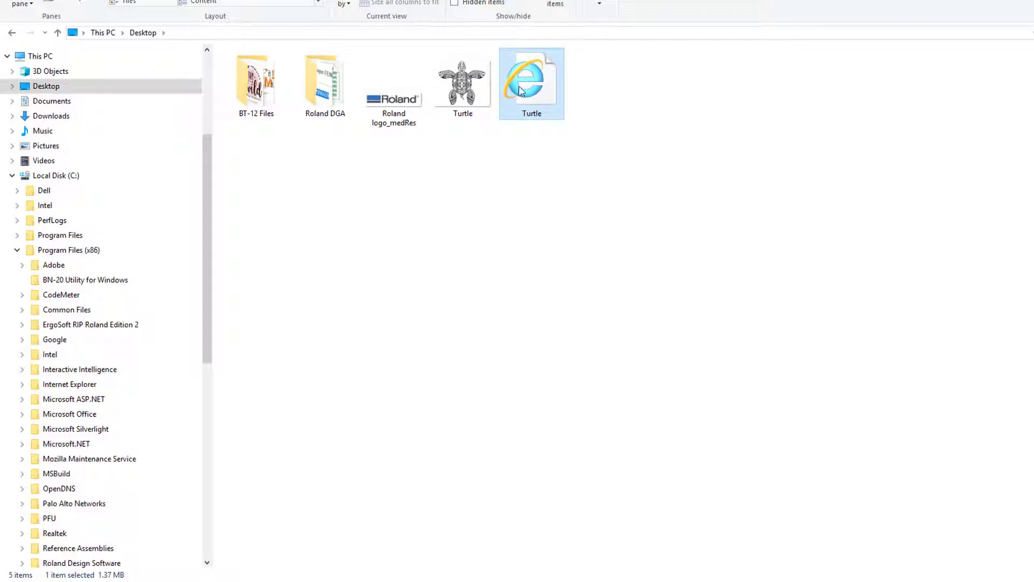
left_click(13, 34)
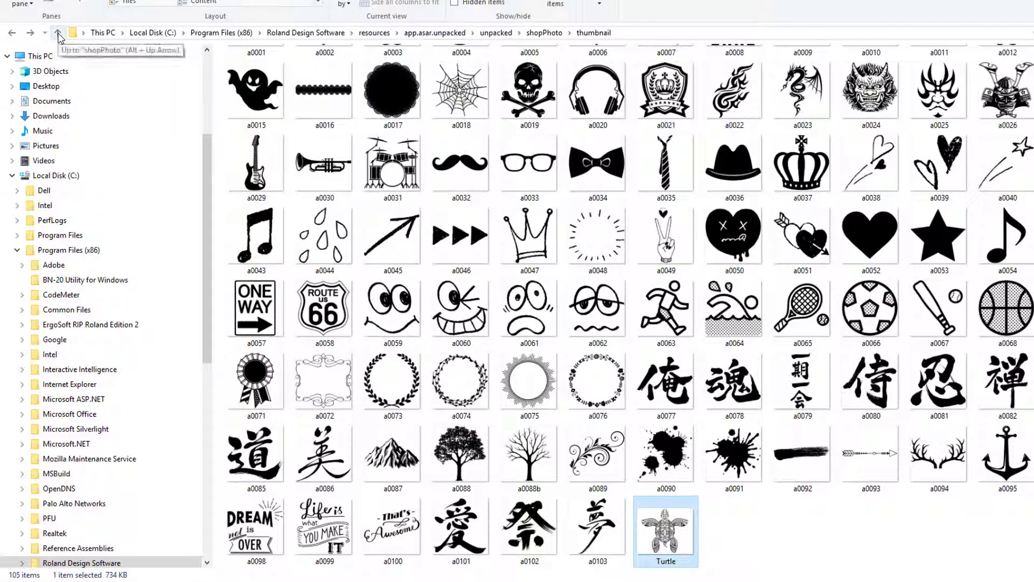
left_click(58, 34)
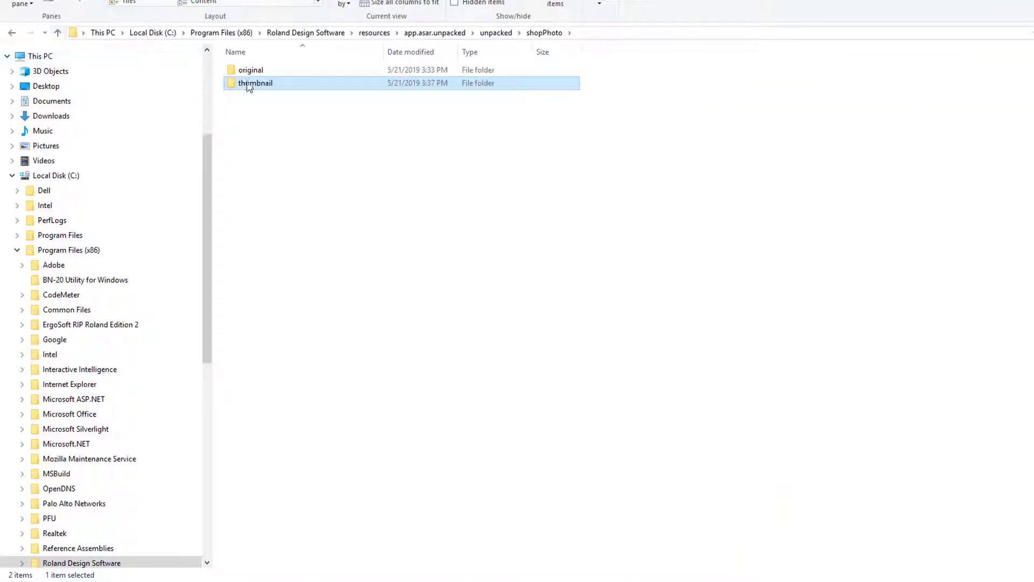
Paste the Turtle SVG into the shopPhoto original folder after the a0001–a0103 files.
double_click(259, 75)
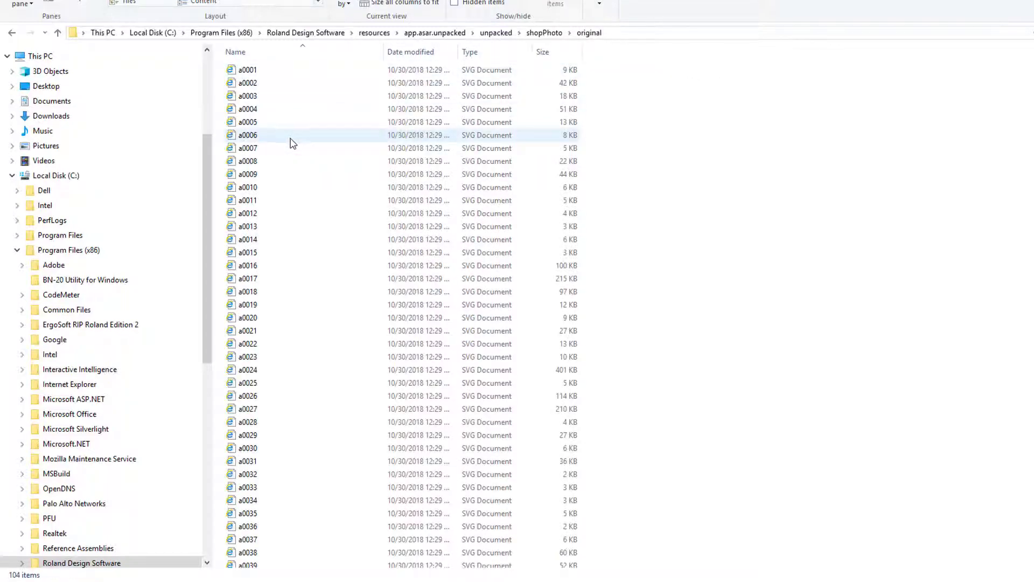
scroll(291, 143, "down", 6)
scroll(292, 148, "down", 16)
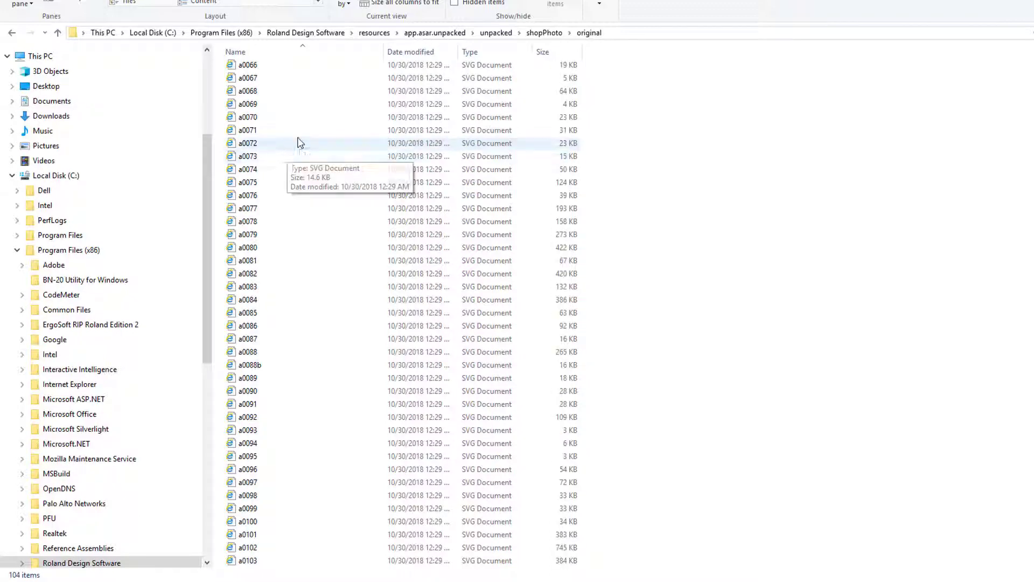
key("ctrl+v")
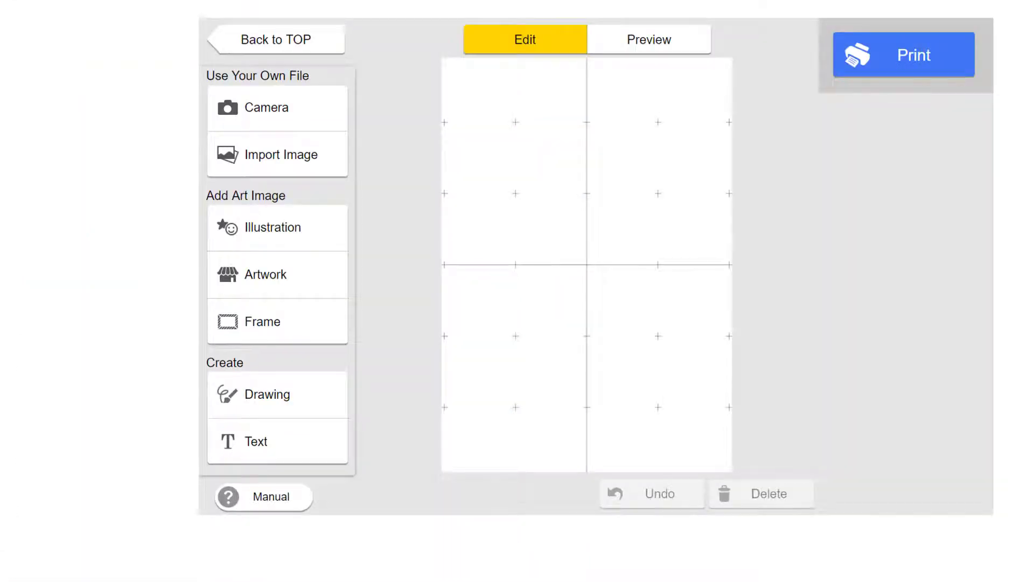
Add the Turtle image from the Artwork library to the design canvas.
left_click(279, 276)
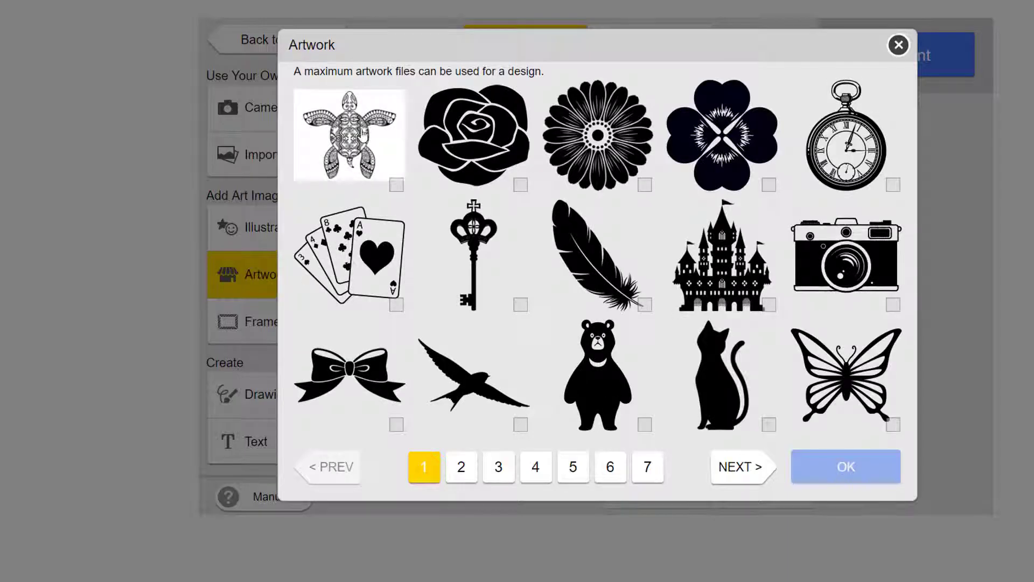
left_click(396, 188)
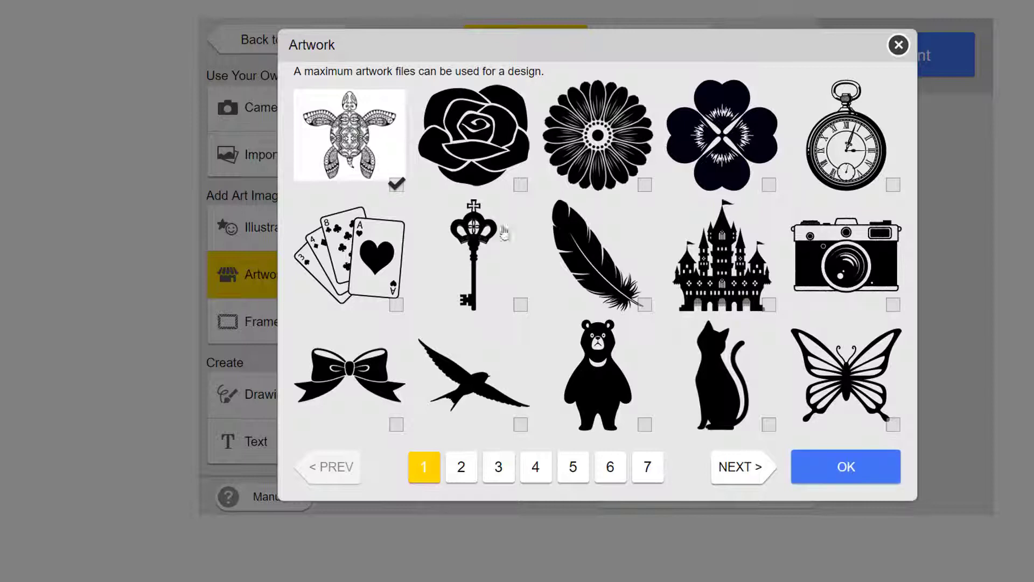
left_click(861, 468)
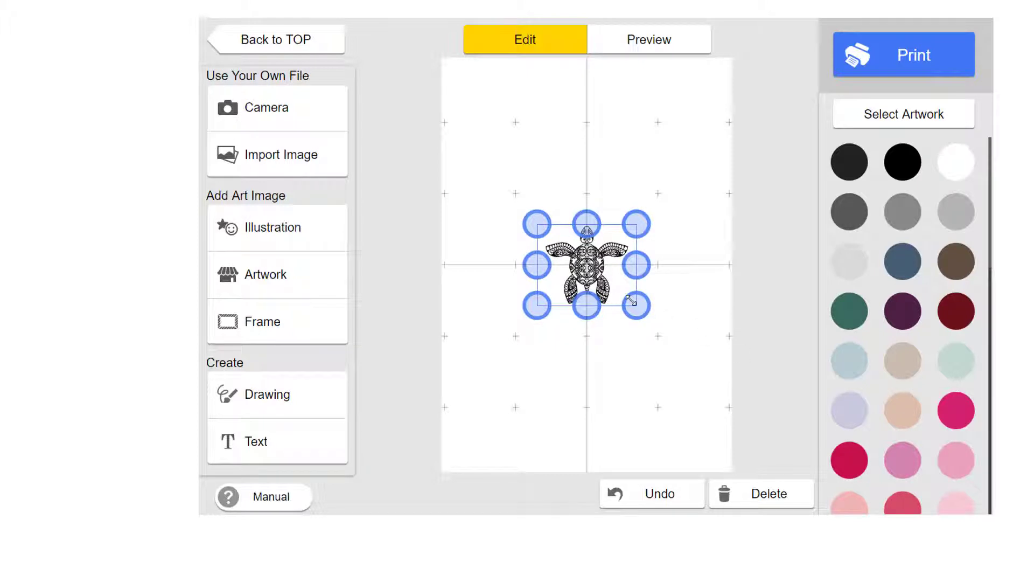
Enlarge the turtle slightly and recolour it, trying dark green and pink before settling on crimson.
left_click_drag(631, 300, 739, 416)
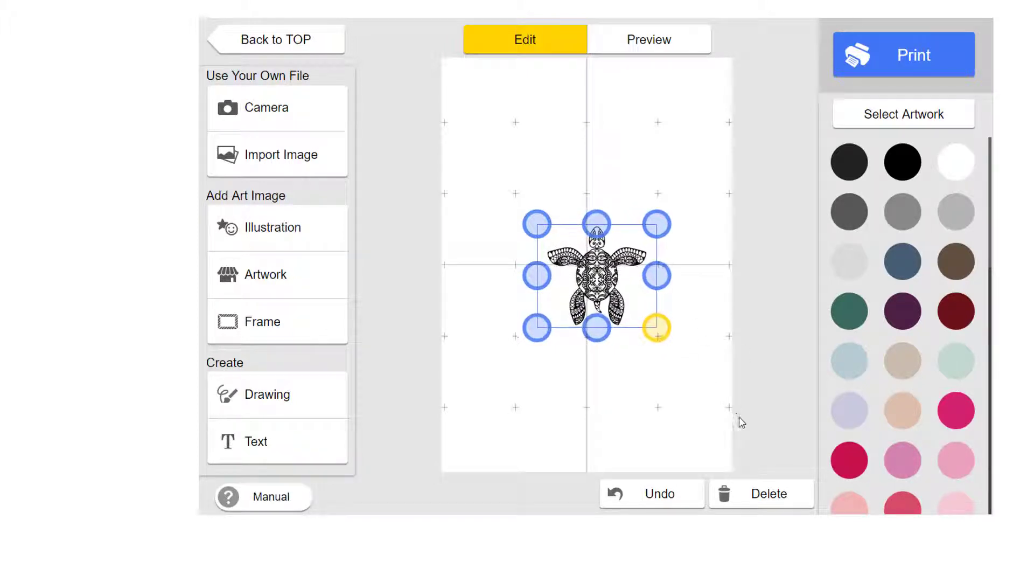
left_click(855, 308)
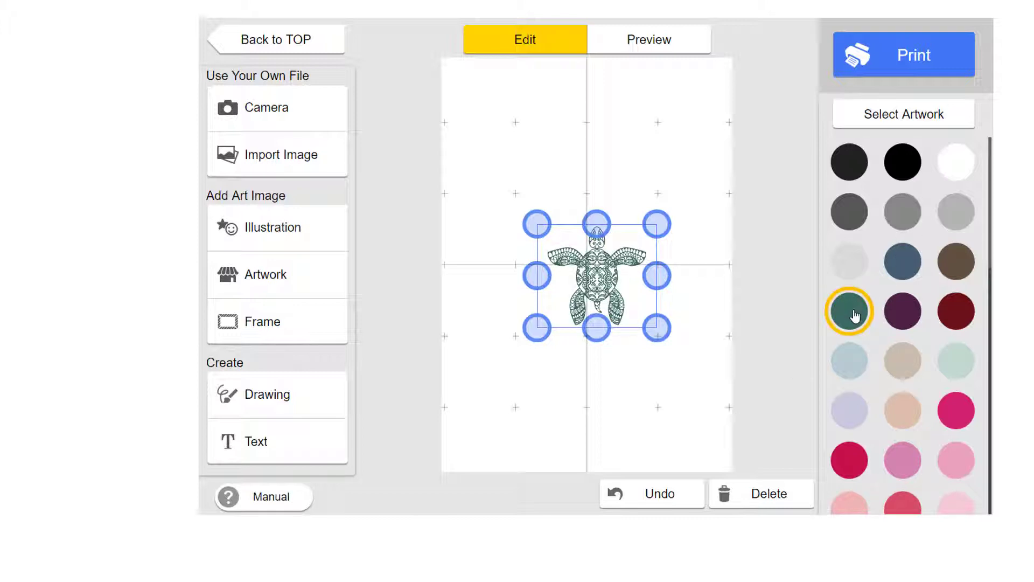
left_click(954, 417)
left_click(854, 464)
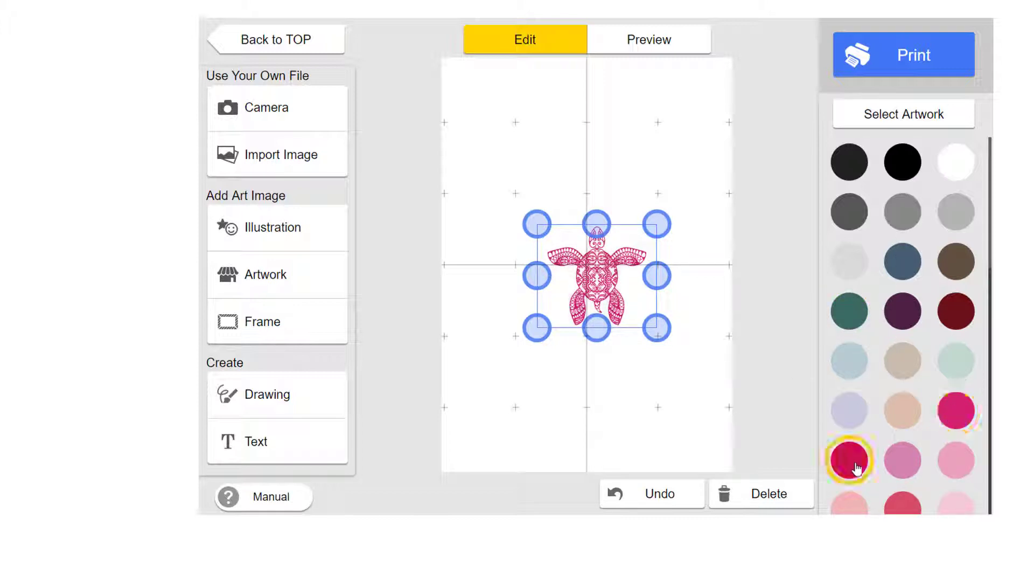